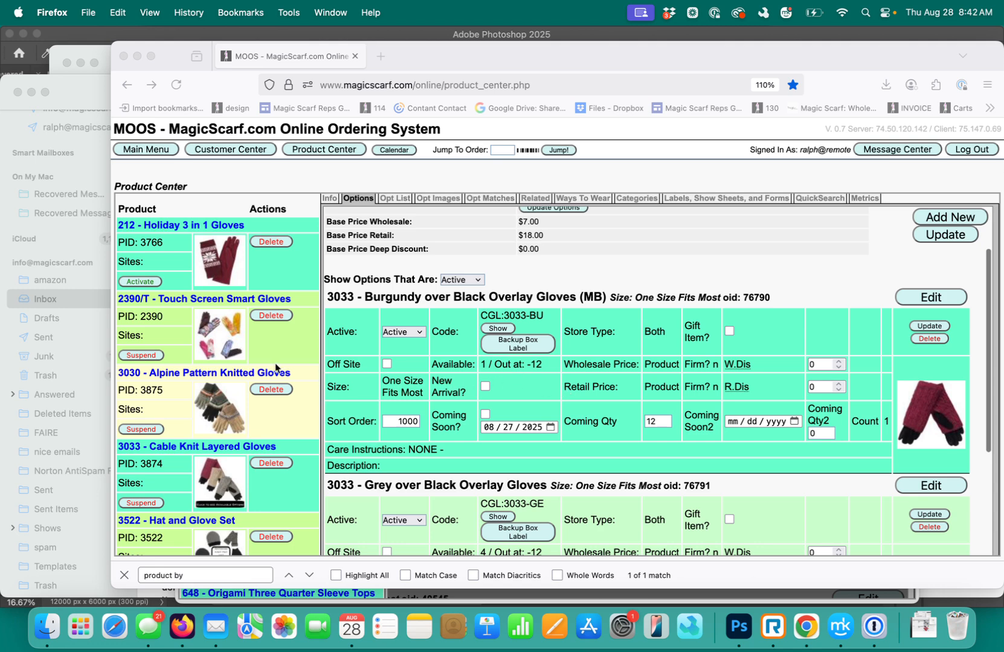
Show both active and inactive options for product 3033
scroll(259, 372, down, 2)
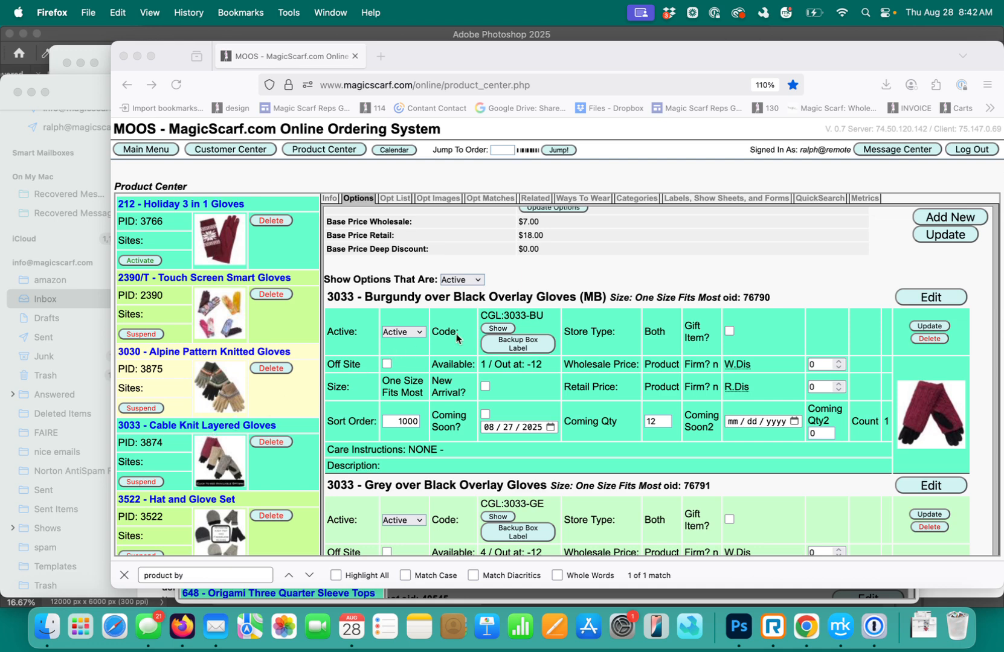
click(477, 283)
click(477, 282)
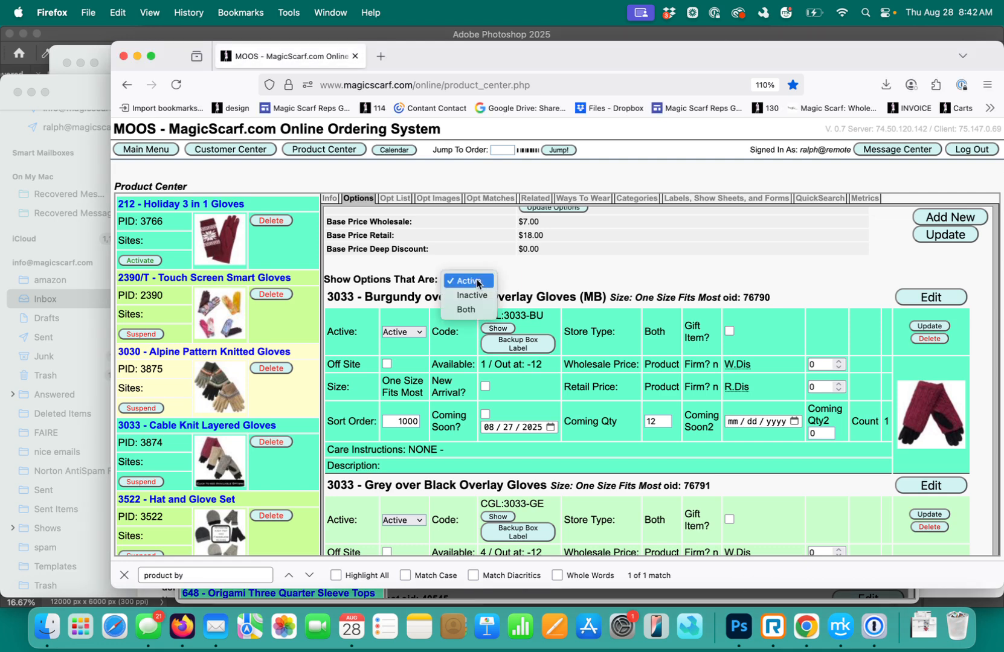
click(466, 310)
Clear the Coming Qty of the beige, burgundy and grey 3033 Overlay Gloves options
scroll(467, 338, down, 5)
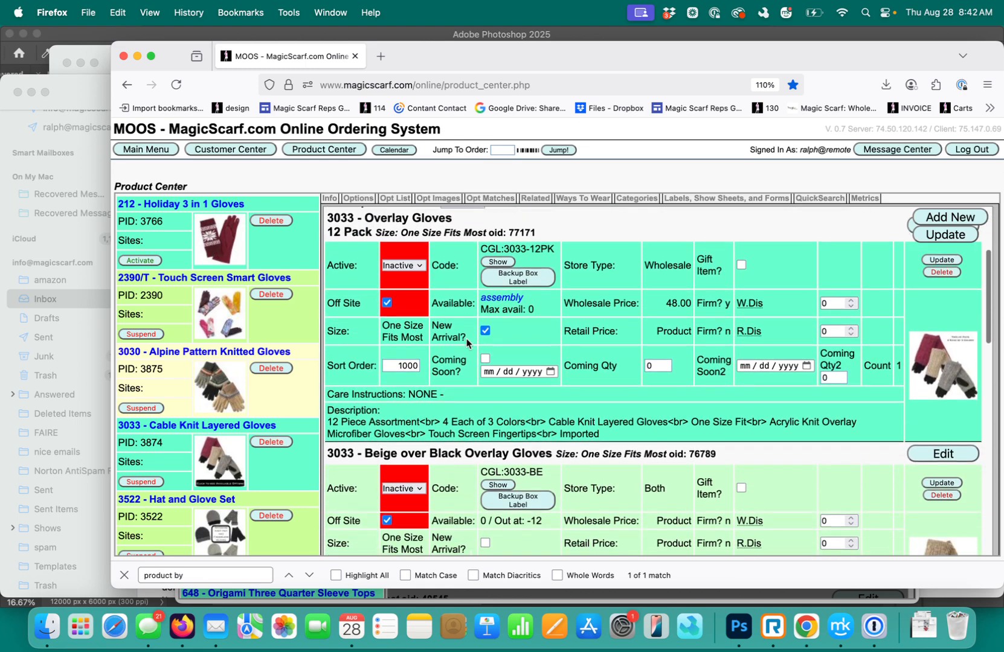
scroll(467, 338, down, 5)
scroll(467, 342, down, 4)
scroll(467, 342, up, 3)
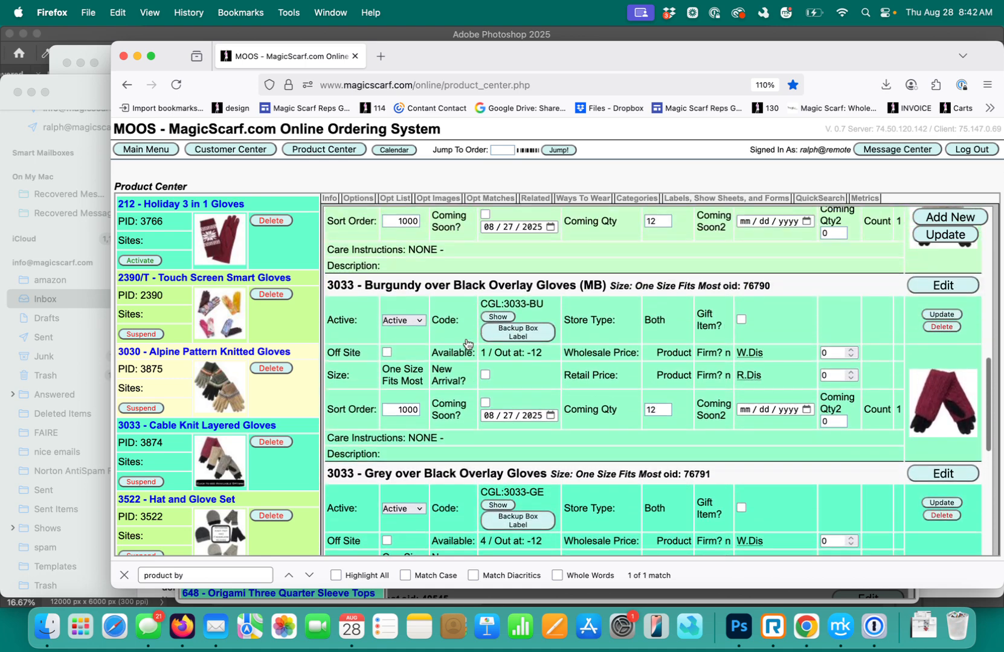
scroll(466, 343, up, 3)
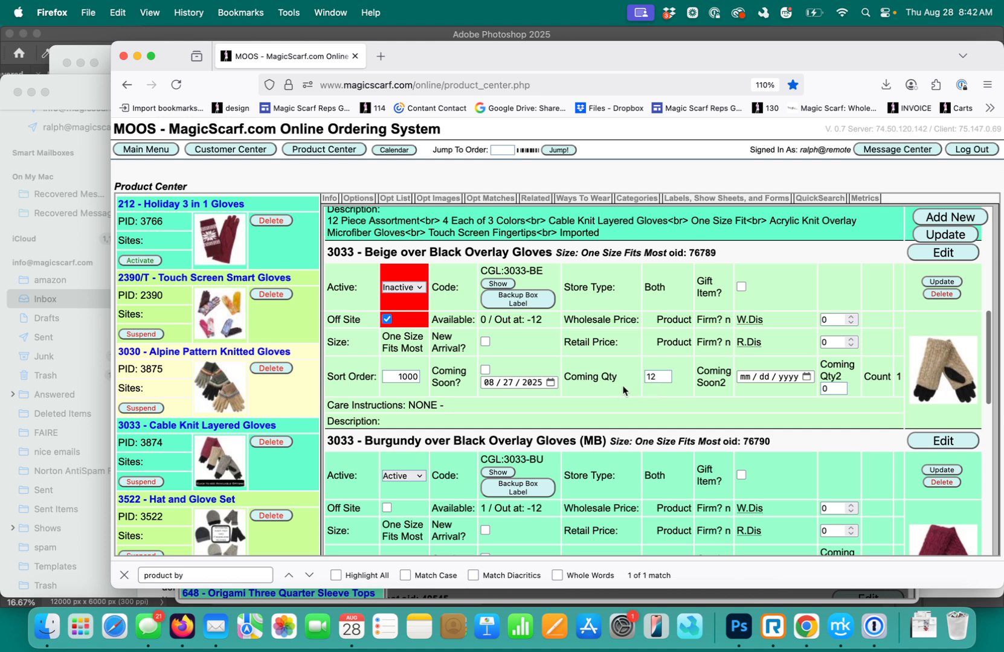
drag(660, 379, 646, 377)
scroll(646, 378, down, 5)
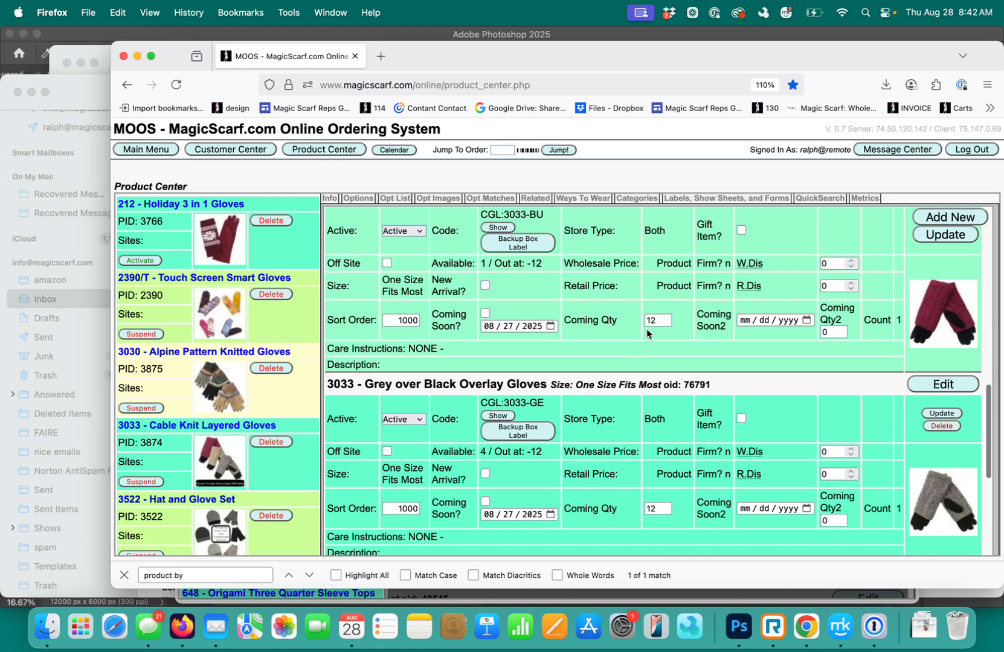
drag(657, 320, 641, 321)
key(BackSpace)
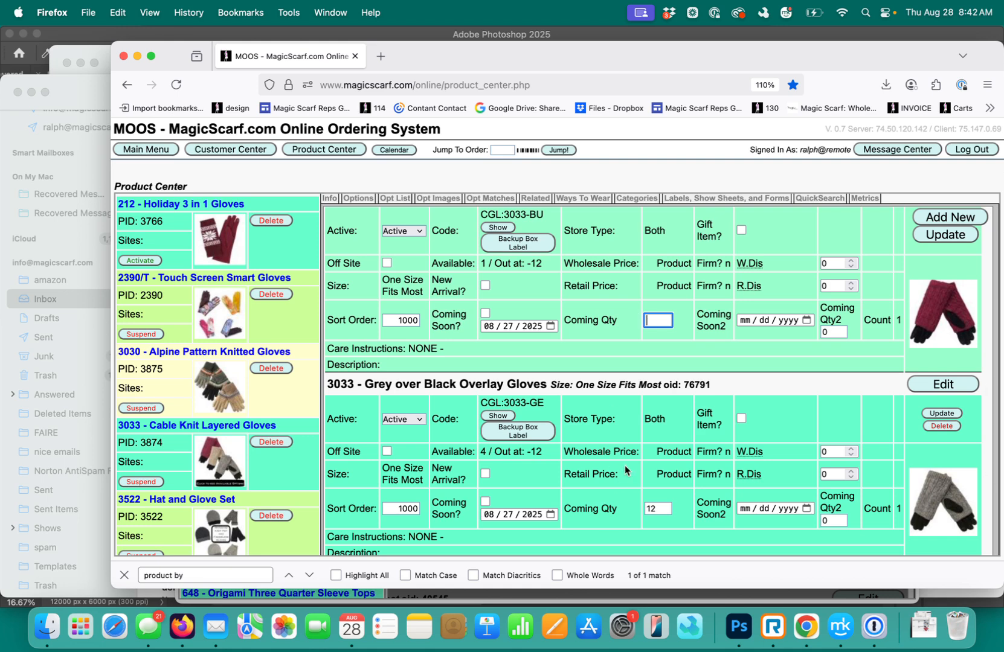
drag(657, 509, 638, 508)
key(BackSpace)
Clear the Coming Soon dates of the grey, burgundy and beige Overlay Gloves options
click(554, 515)
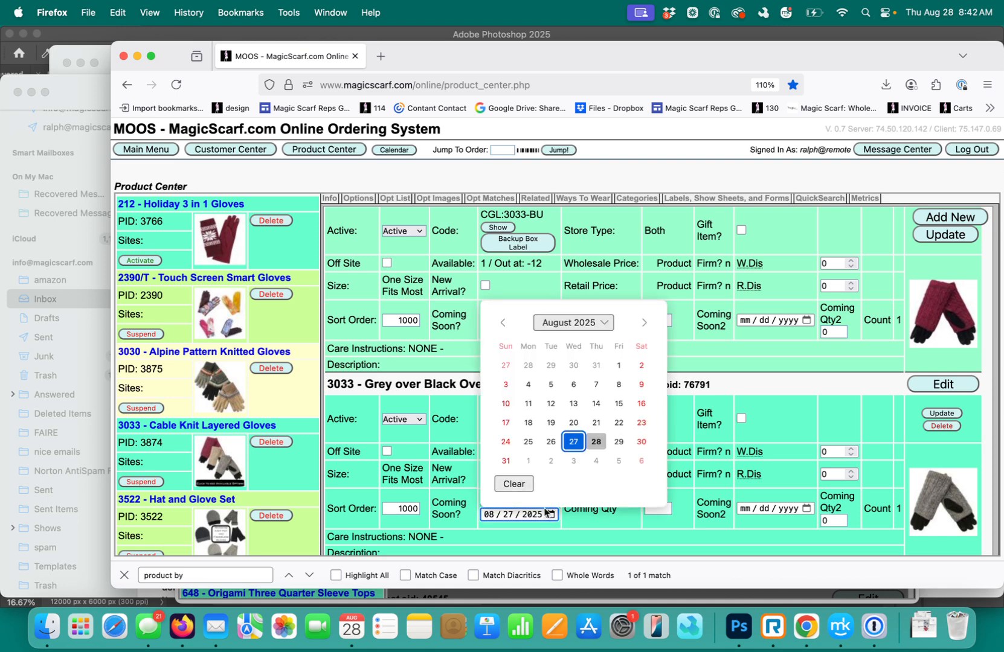
click(512, 482)
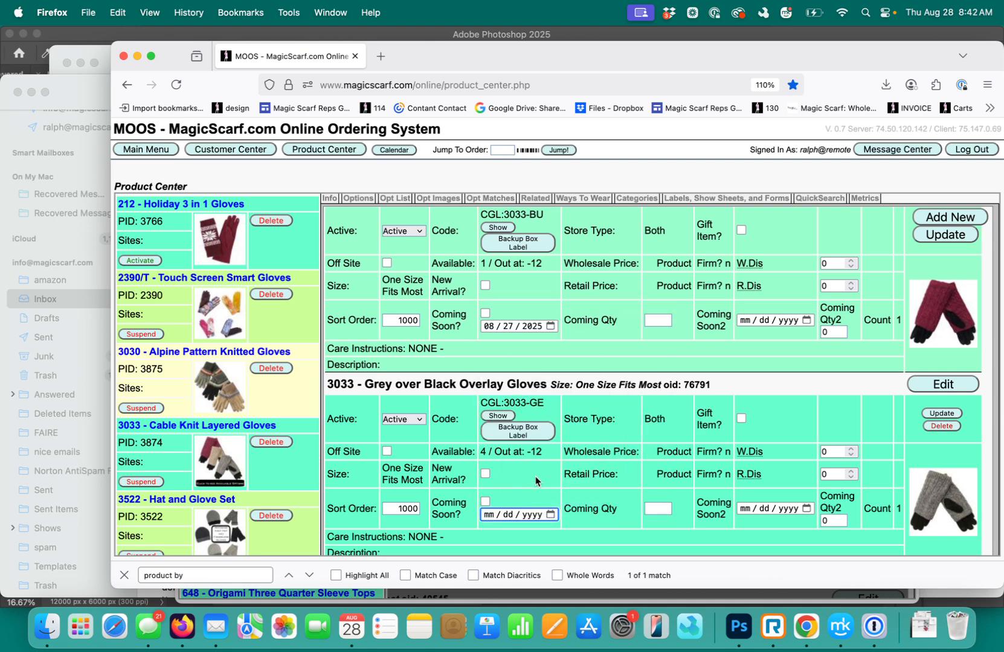
click(550, 326)
click(521, 517)
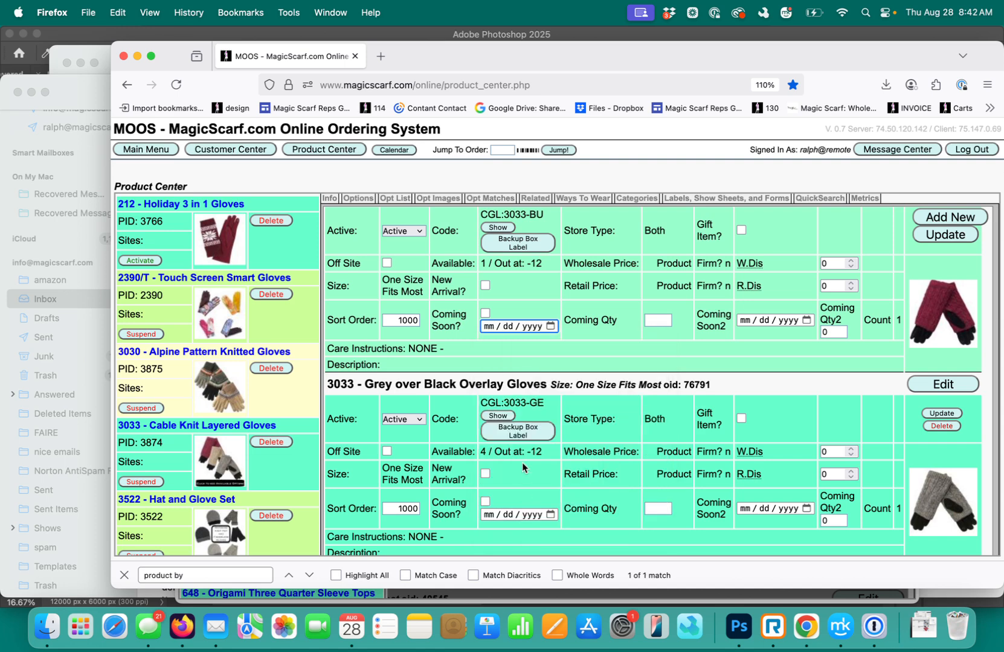
scroll(521, 462, up, 3)
click(549, 262)
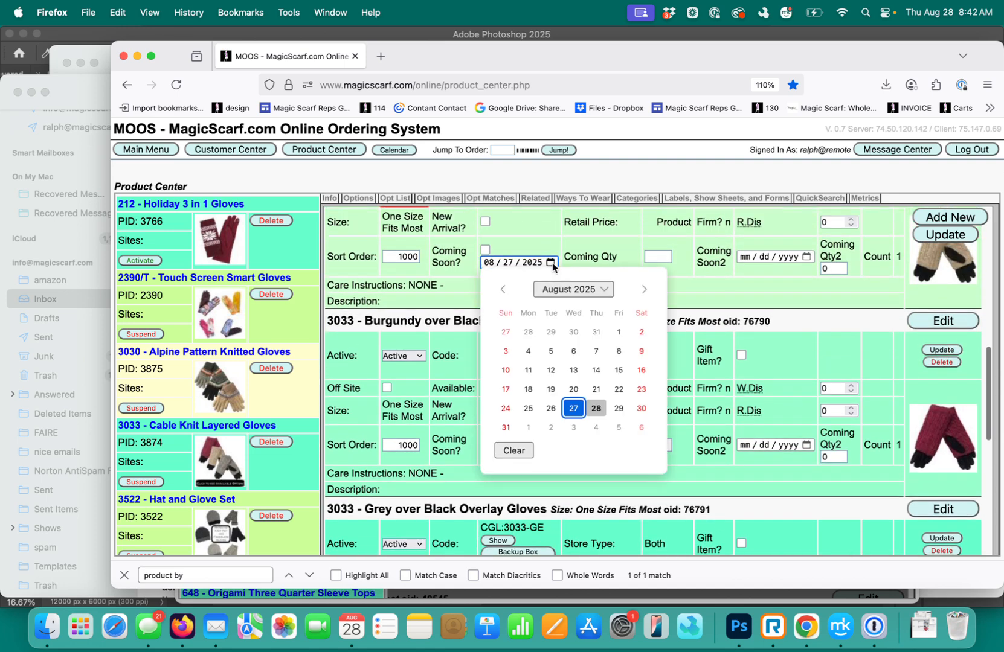
click(512, 452)
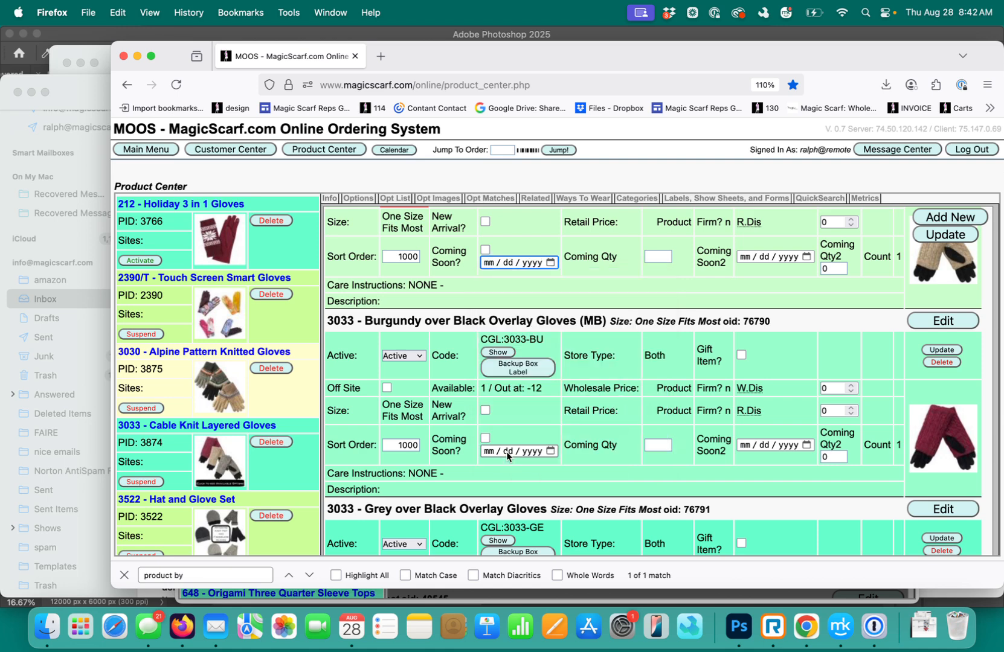
Set the Beige over Black Overlay Gloves option to Active, remove its Off Site flag, and save the options
scroll(508, 443, up, 3)
scroll(508, 441, up, 2)
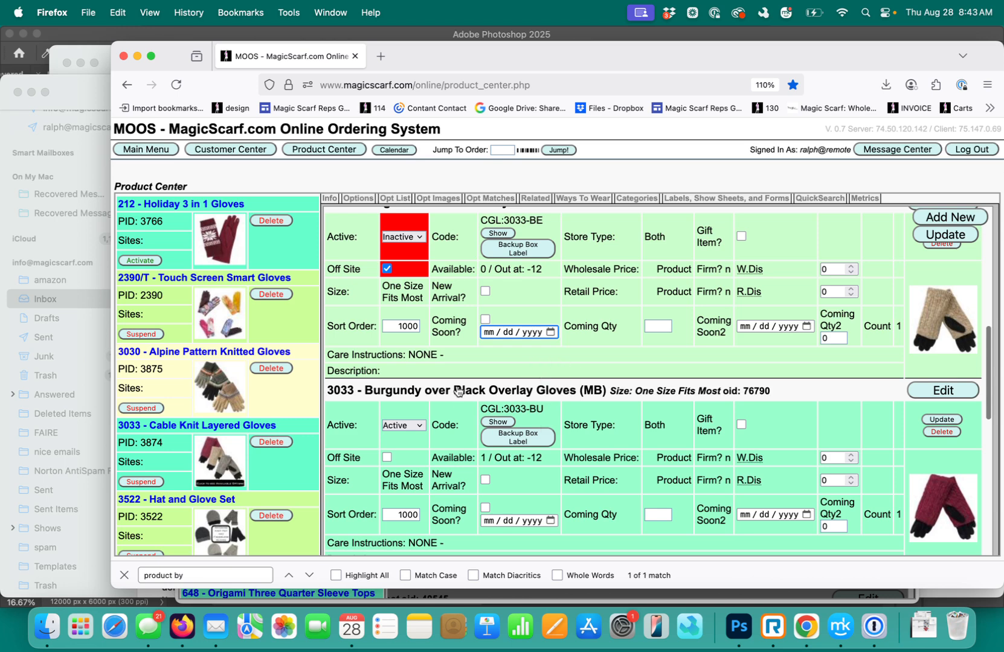
click(419, 238)
click(411, 226)
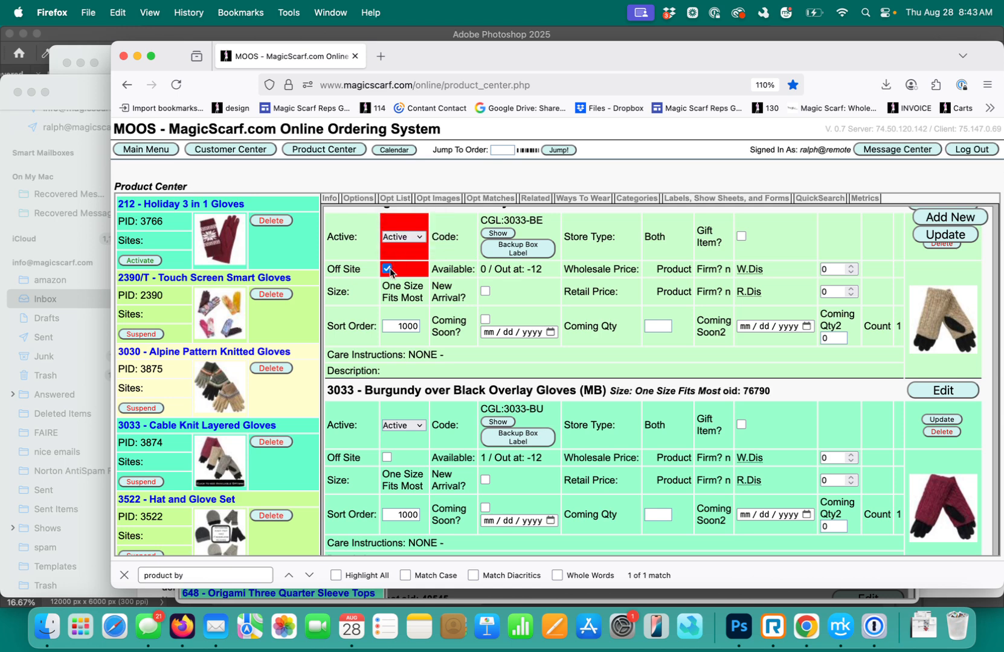
click(386, 268)
scroll(391, 326, up, 2)
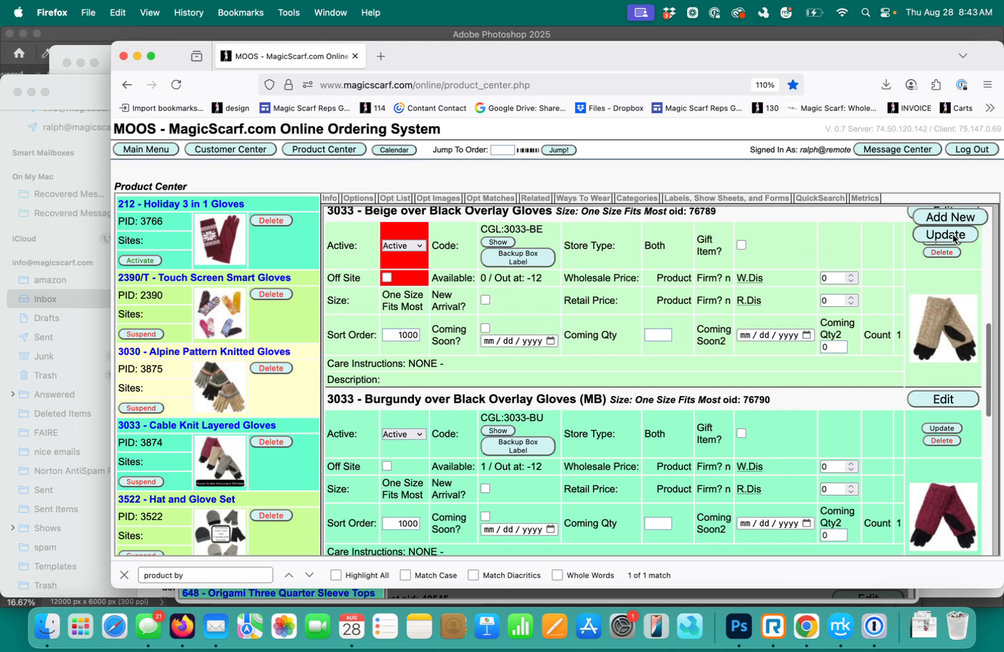
scroll(646, 349, down, 6)
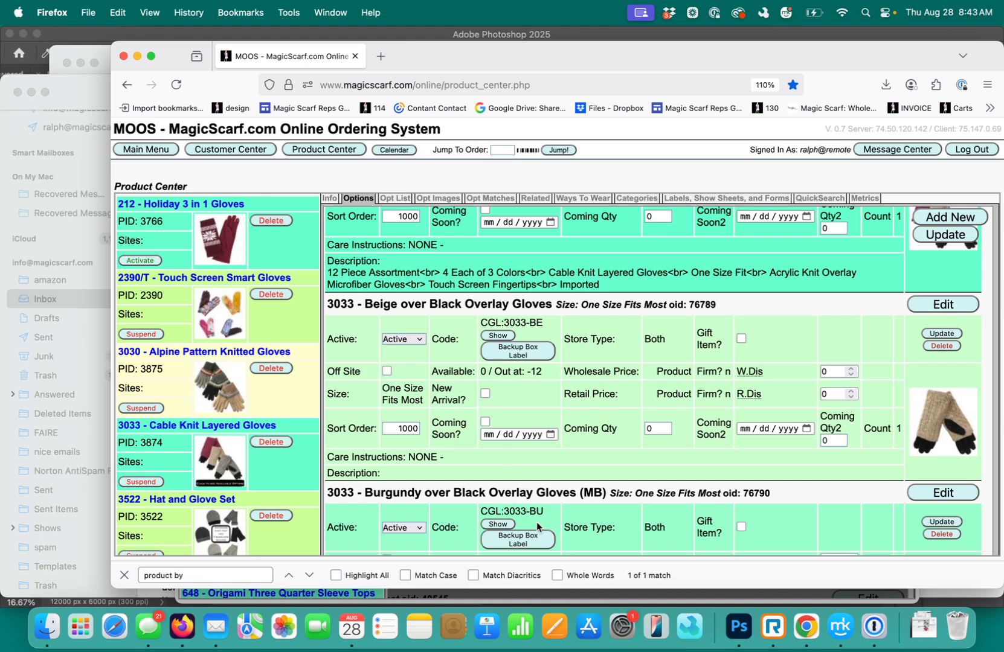
Open the inventory record for CGL:3033-BE and copy its parent code
scroll(540, 510, down, 1)
scroll(540, 511, down, 5)
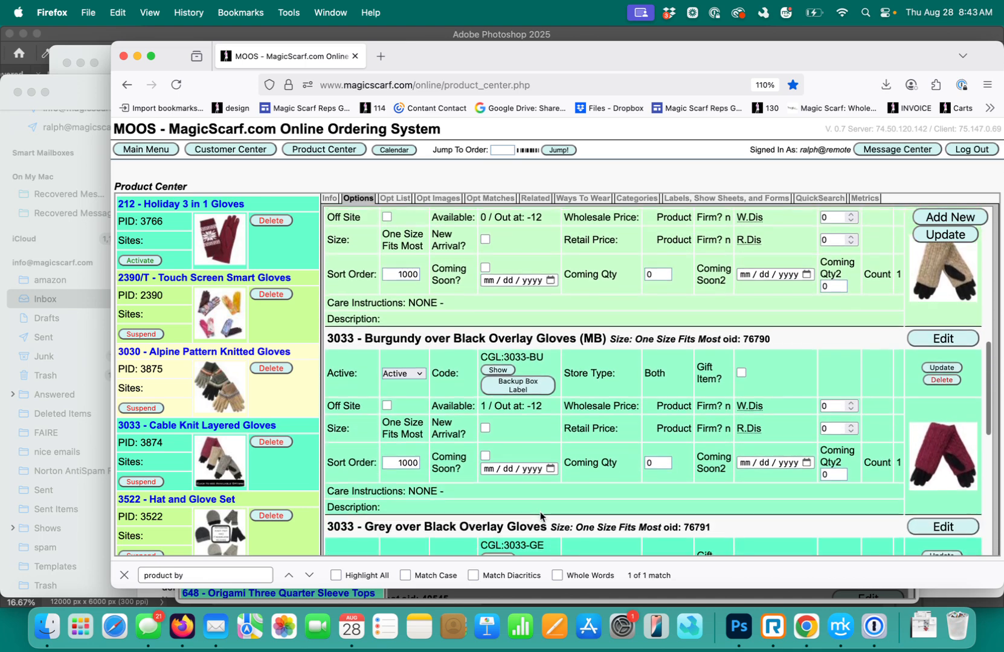
scroll(542, 510, up, 5)
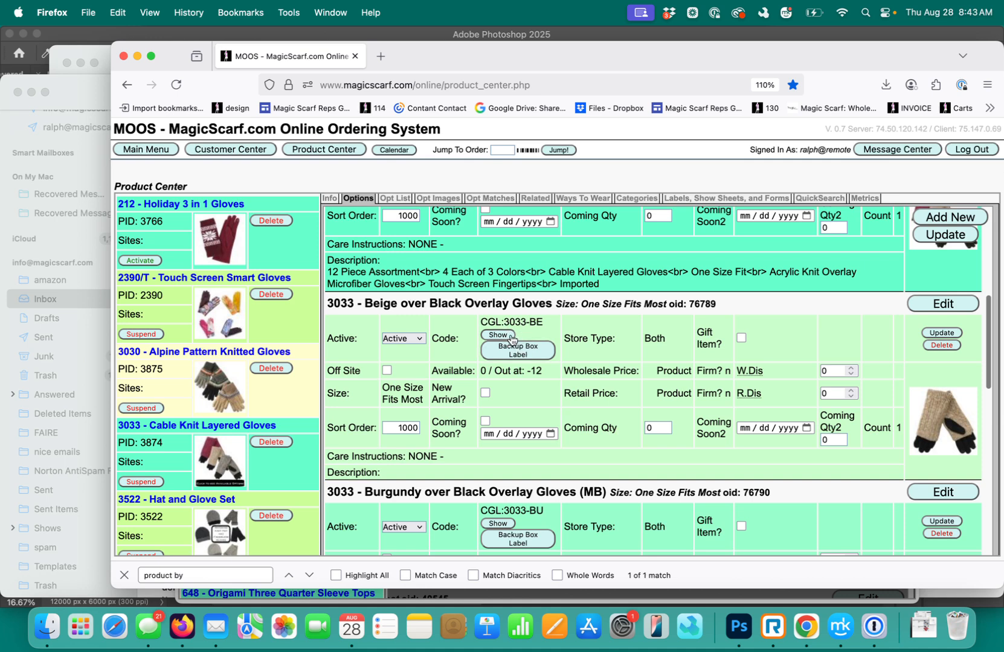
click(506, 336)
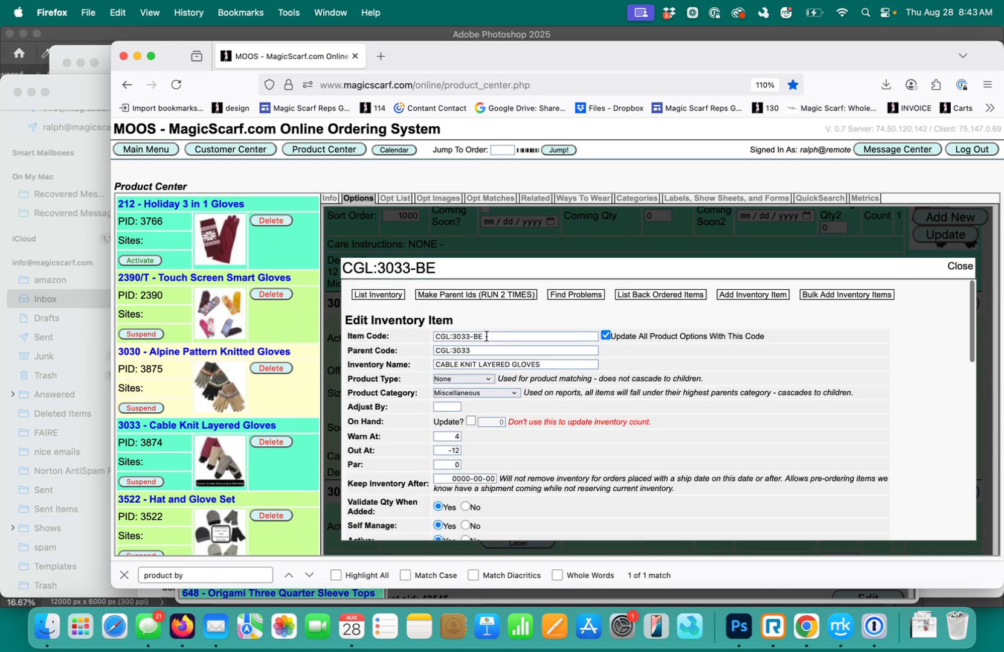
drag(474, 350, 437, 351)
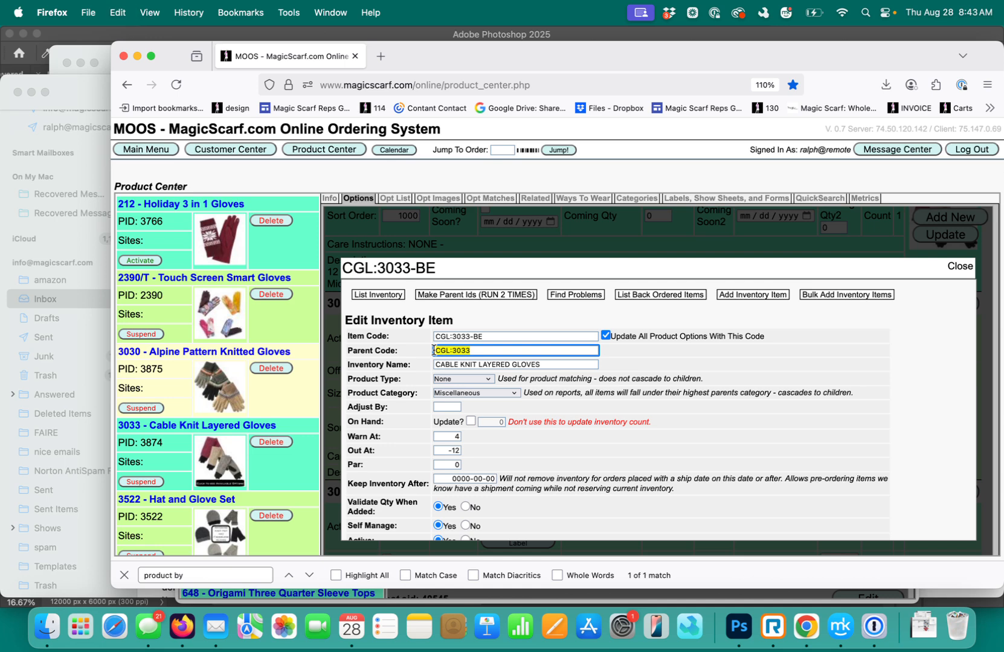
List the inventory items with the code prefix CGL:3033
click(388, 300)
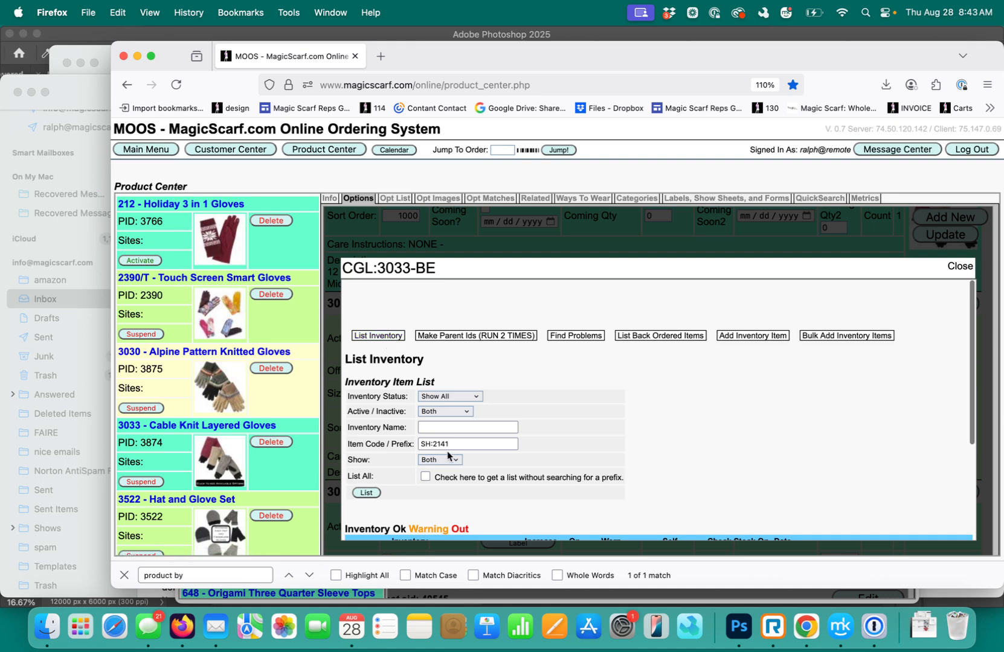
drag(451, 444, 424, 442)
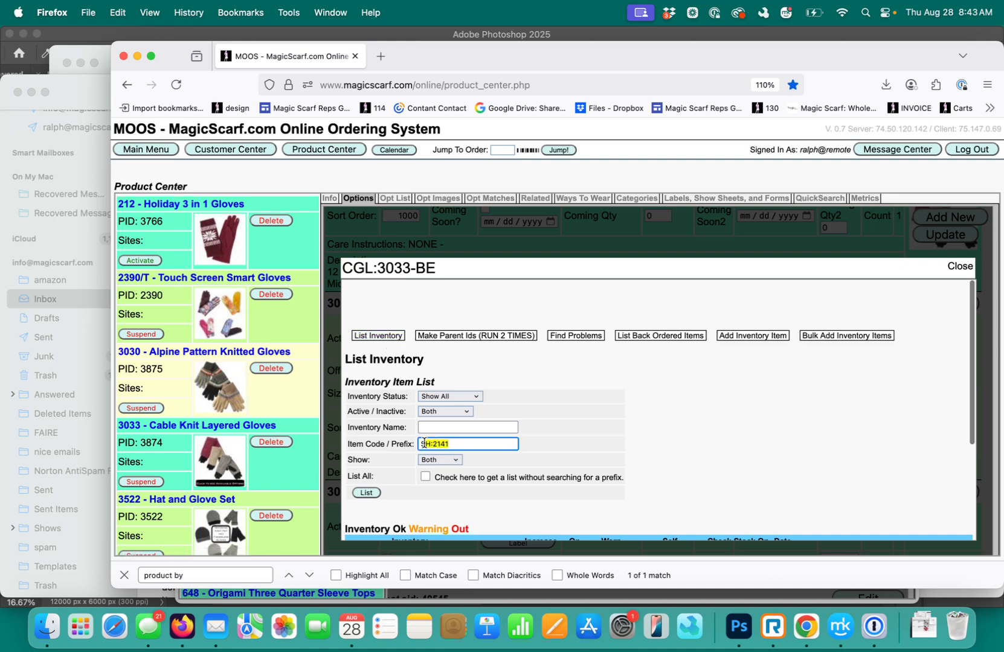
text(CGL:3033)
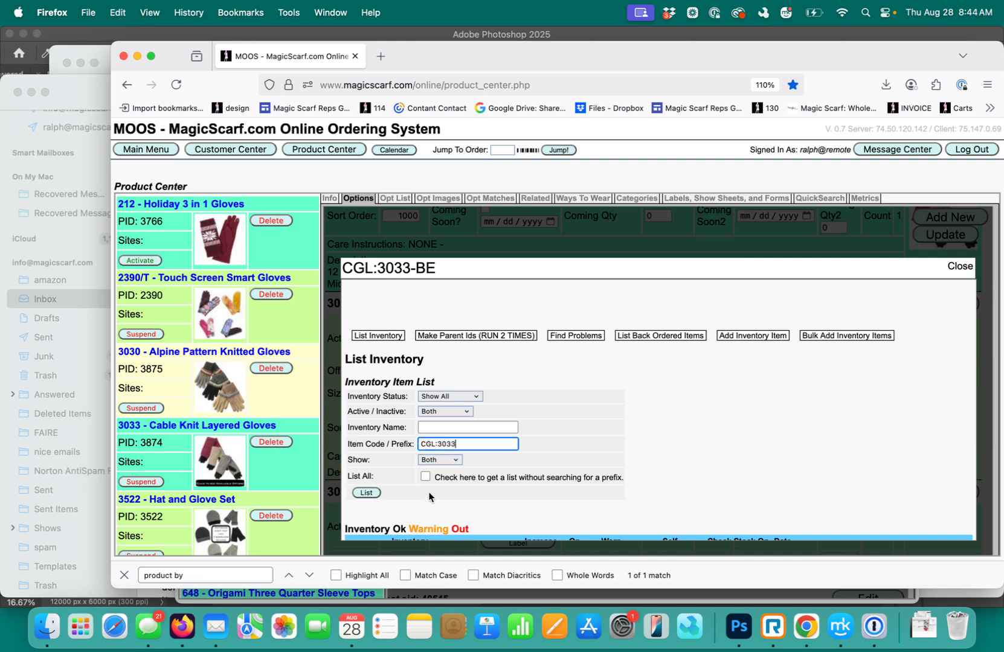
click(374, 491)
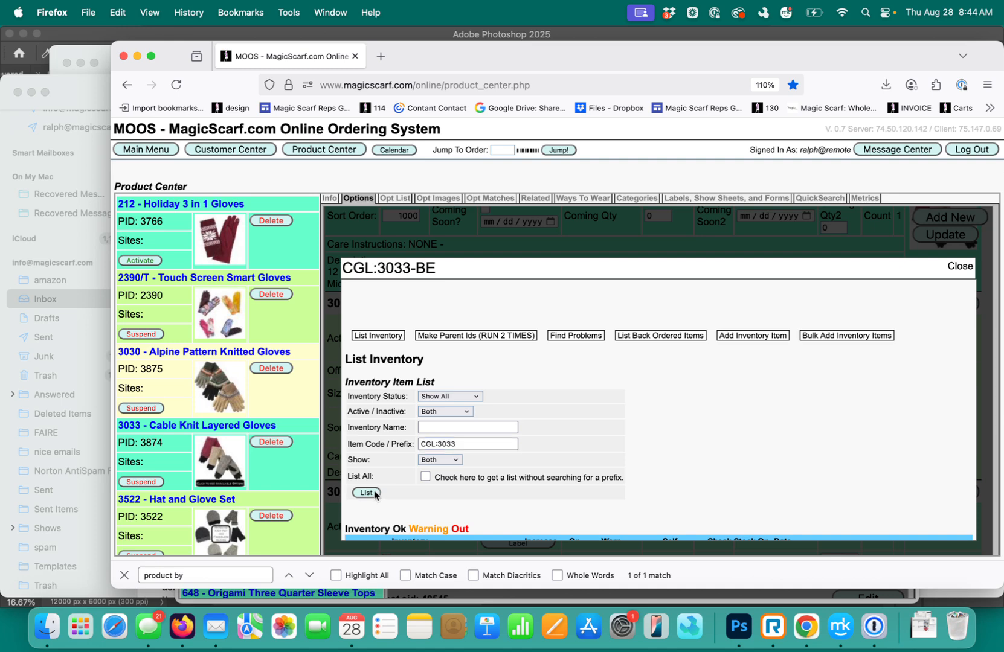
scroll(562, 447, down, 5)
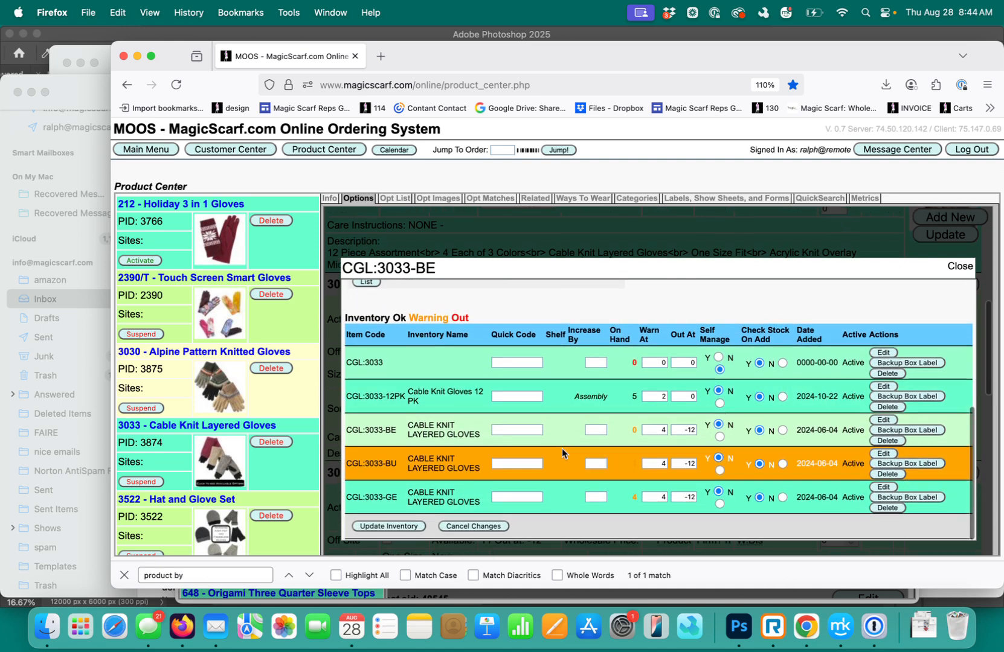
For inventory item CGL:3033-BE, enter an increase of 12 and an Out At level of 1
scroll(562, 453, down, 1)
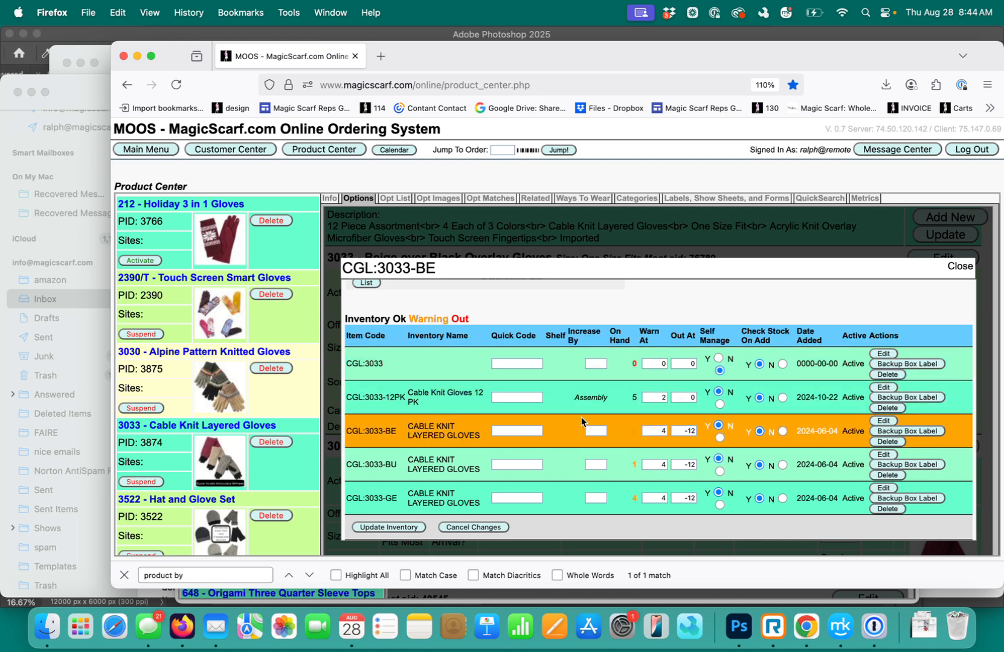
click(595, 431)
drag(678, 432, 697, 431)
text(1)
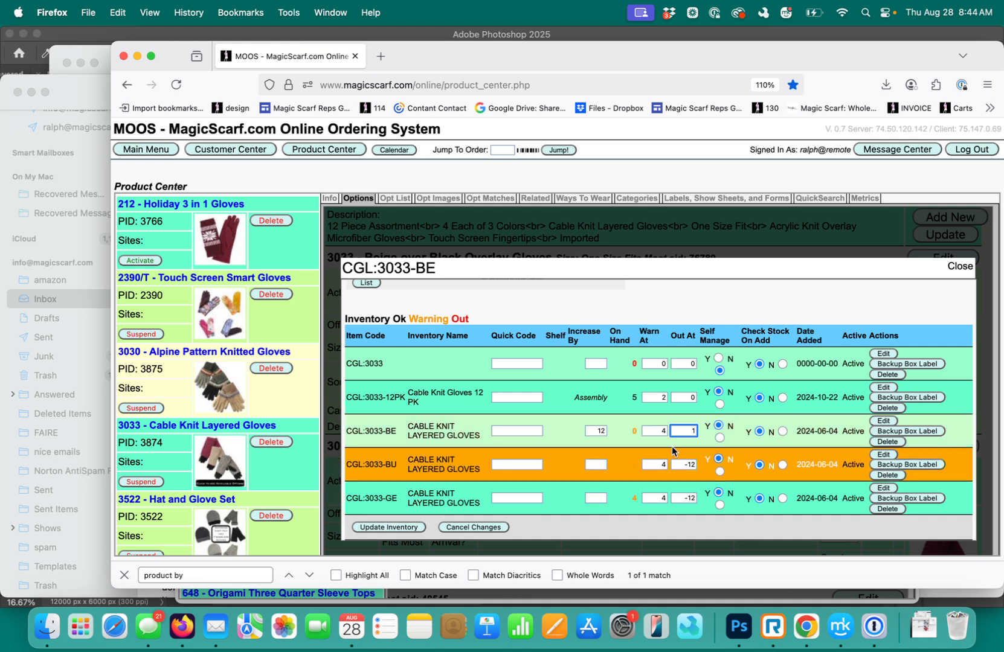
For inventory item CGL:3033-BU, enter an increase of 12 and an Out At level of 1
scroll(605, 464, down, 1)
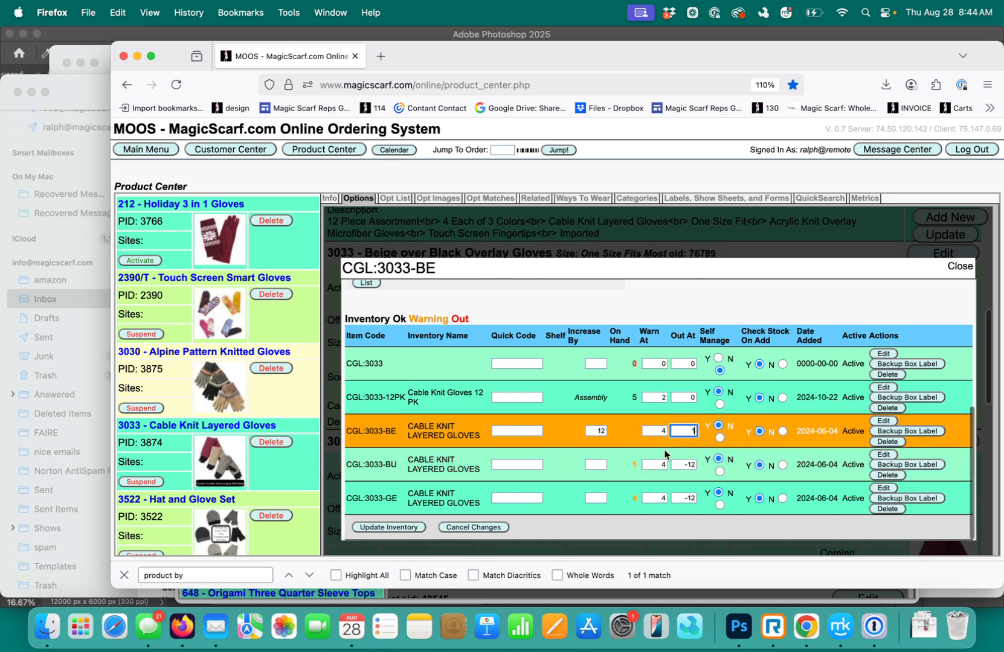
click(591, 464)
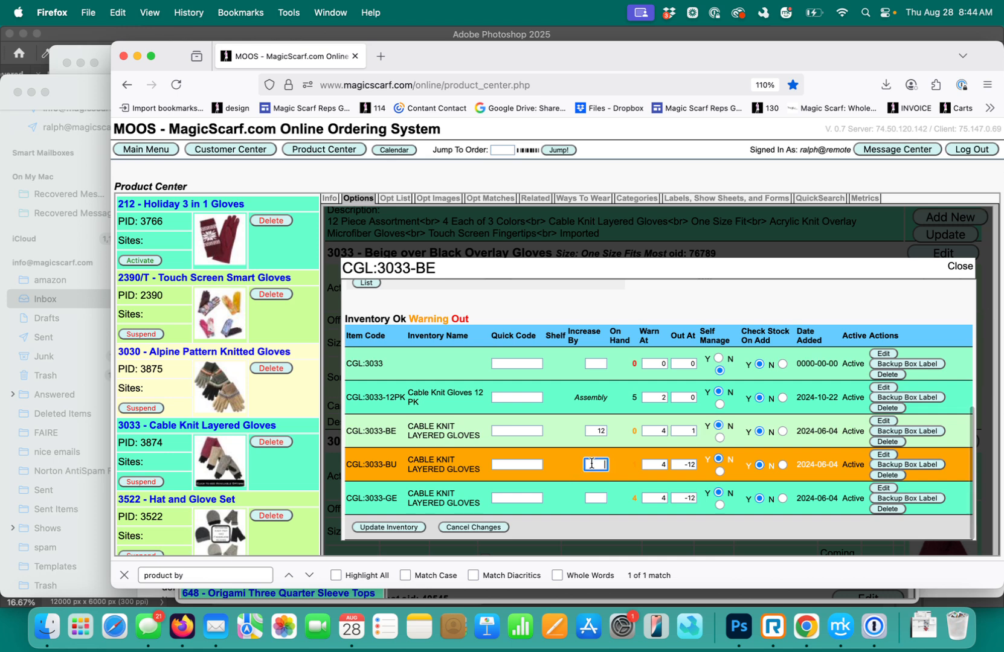
text(12)
click(683, 463)
text(1)
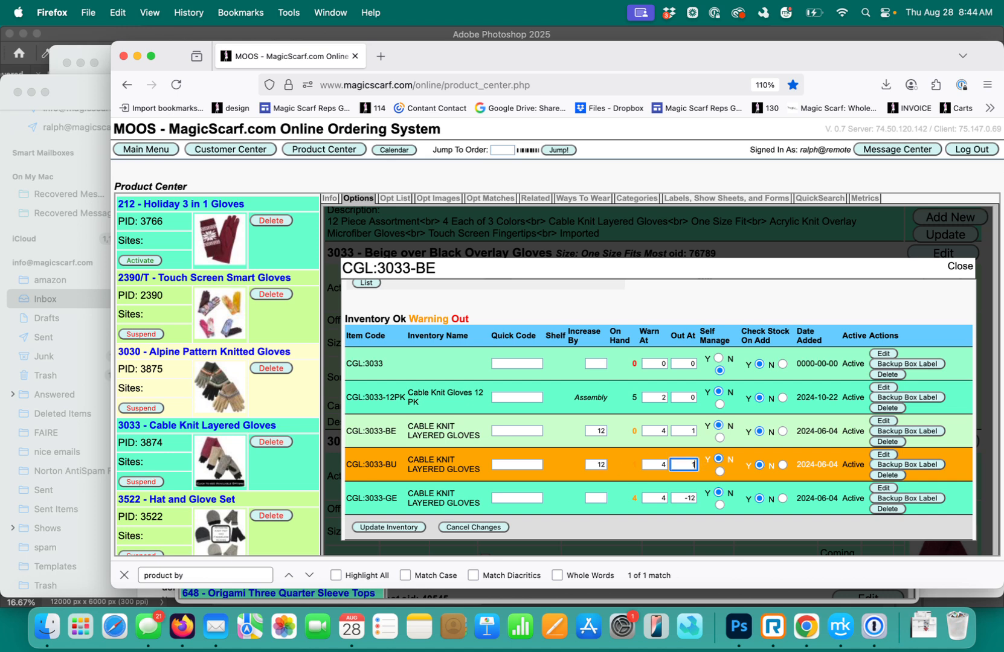
For inventory item CGL:3033-GE, enter an increase of 12 and an Out At level of 1
scroll(695, 474, down, 1)
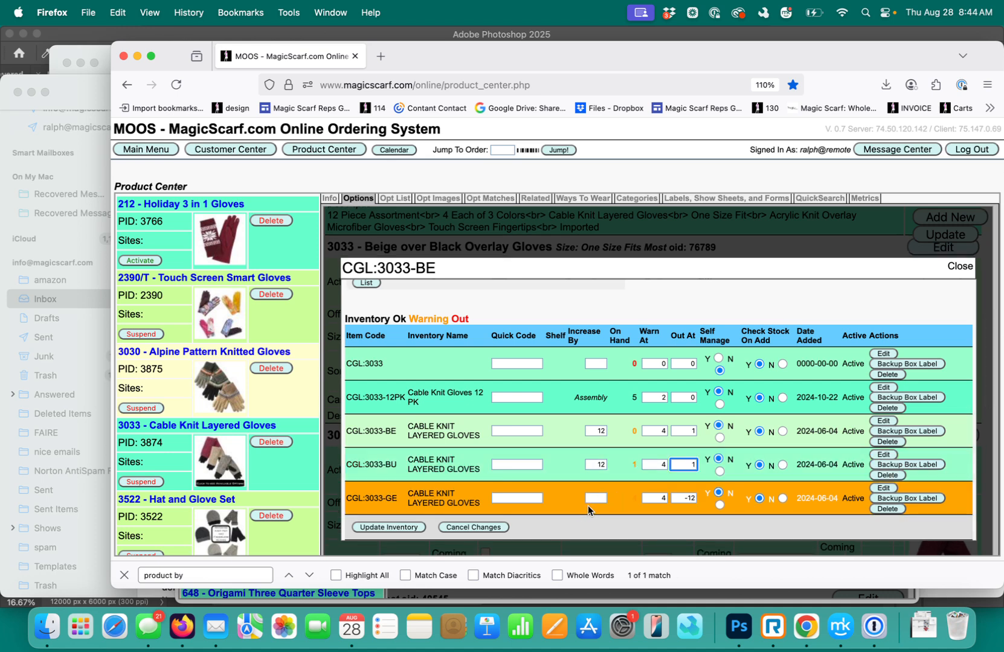
click(599, 497)
click(690, 495)
text(1)
Save the inventory changes for the CGL:3033 items and review the updated list
scroll(685, 499, down, 1)
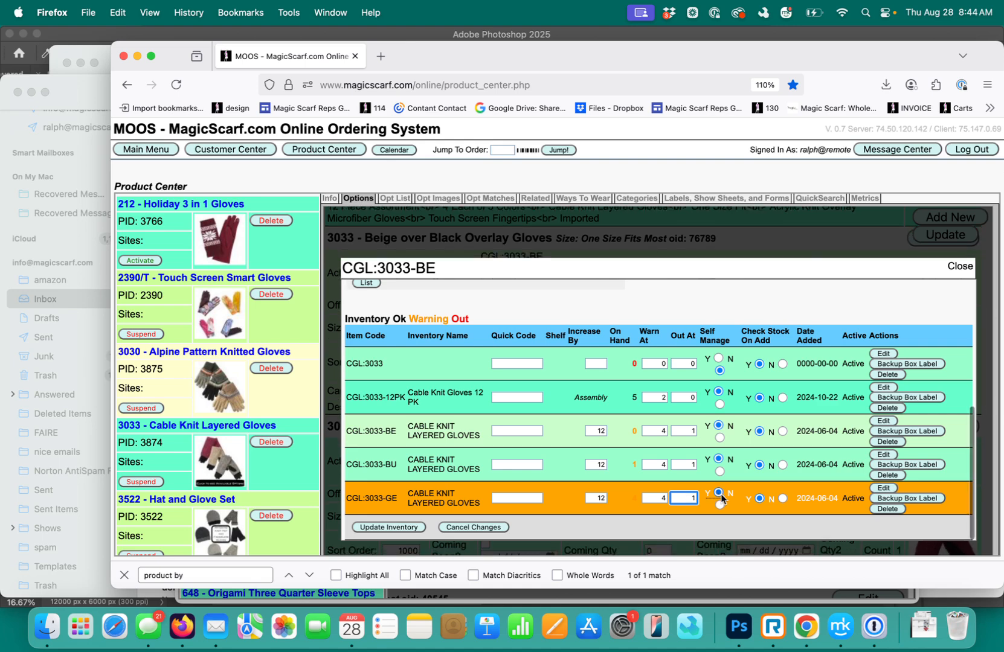
click(410, 527)
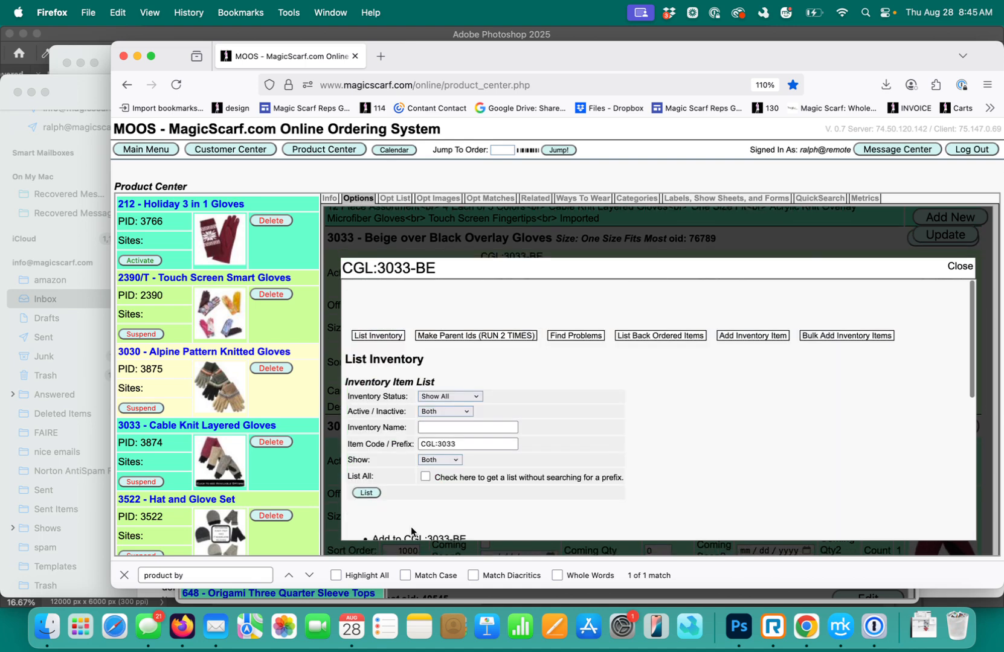
scroll(467, 476, down, 4)
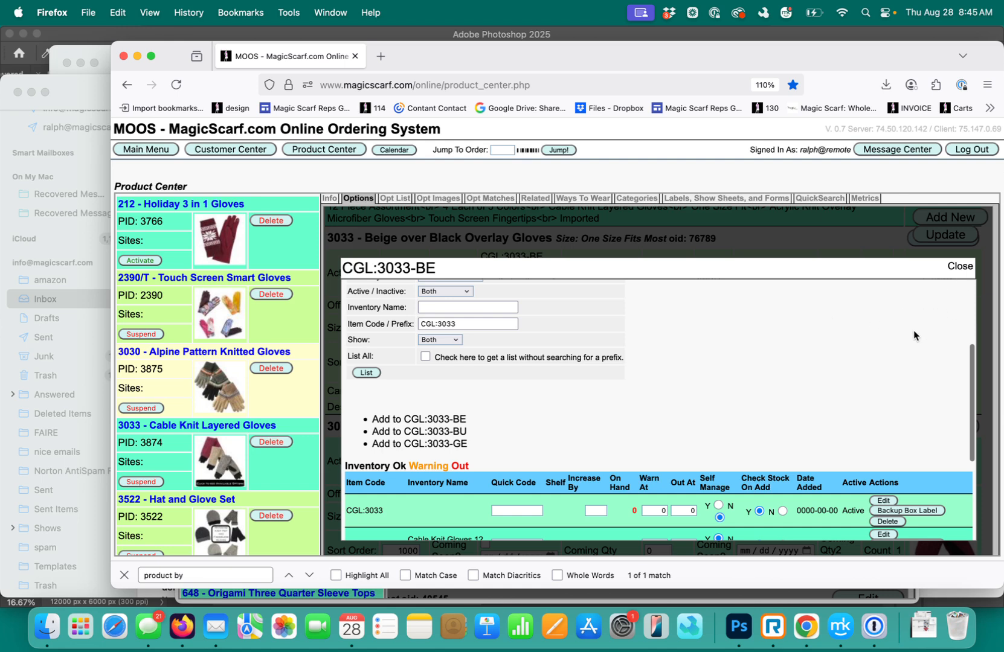
scroll(913, 336, down, 1)
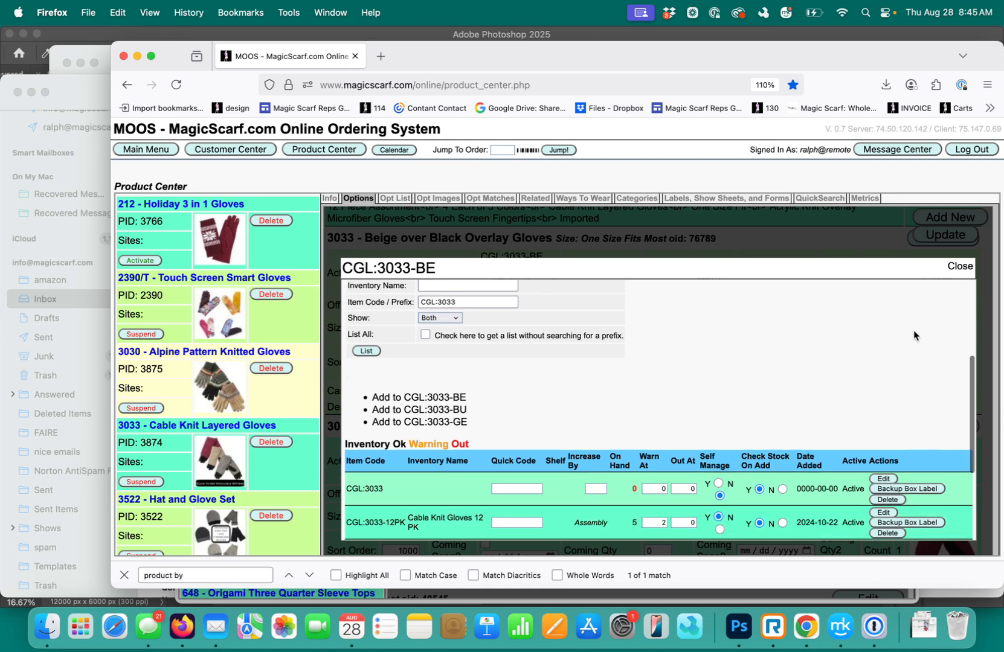
Close the inventory list, refresh the 3033 product options, and check the available quantities of the beige, burgundy and grey gloves
click(960, 267)
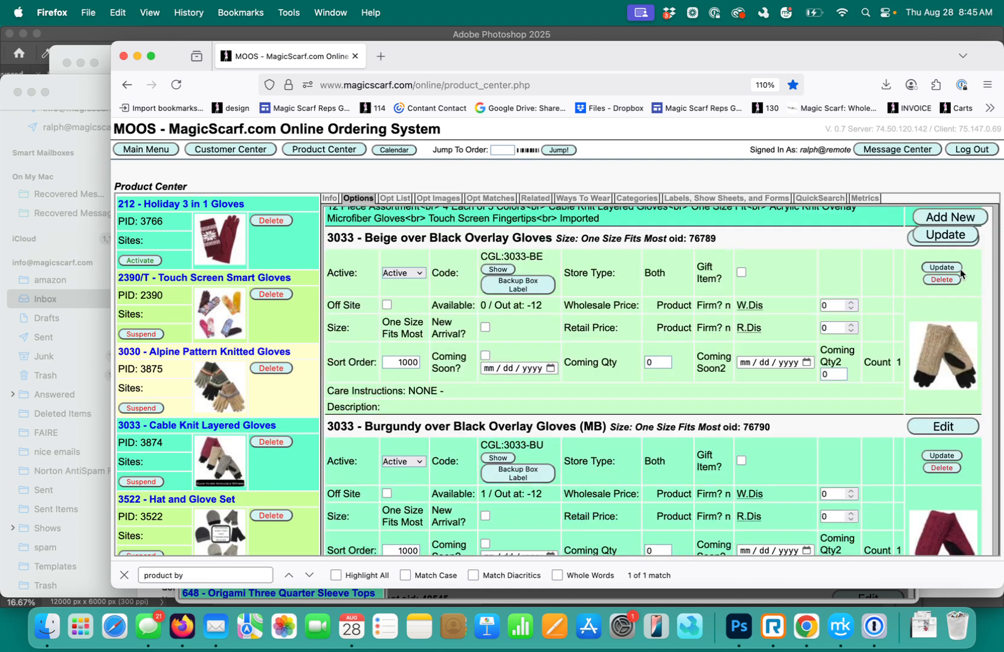
click(946, 235)
scroll(737, 381, down, 5)
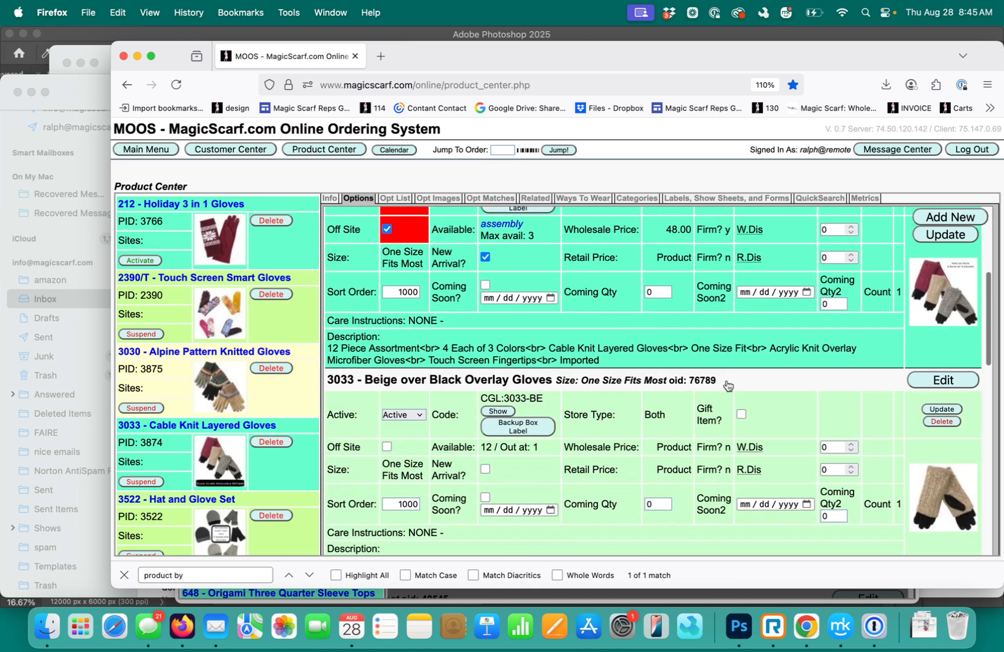
scroll(734, 382, up, 3)
scroll(730, 383, down, 6)
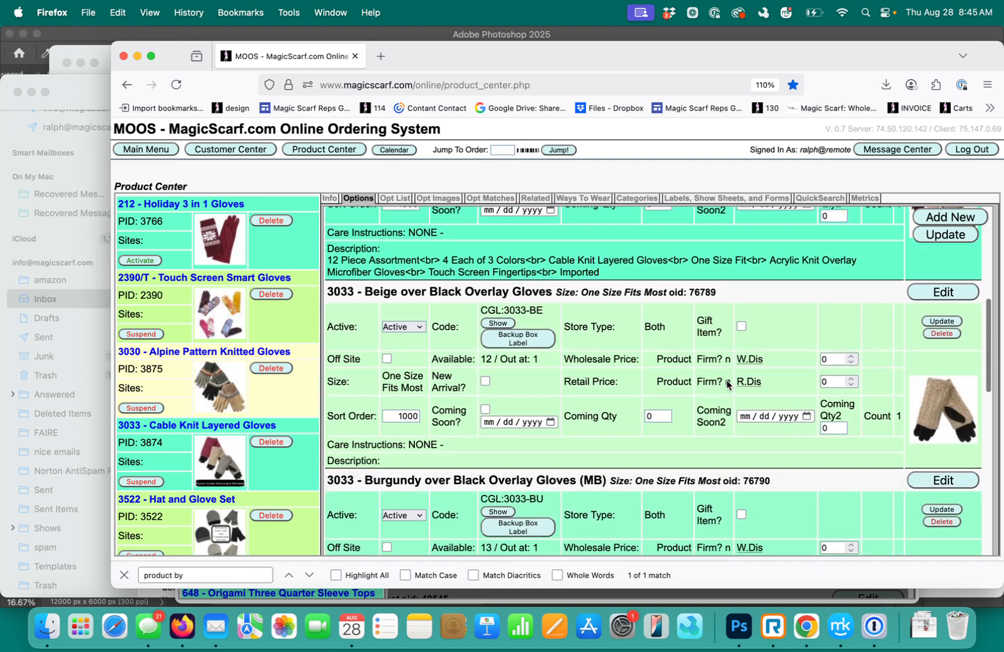
scroll(728, 385, down, 2)
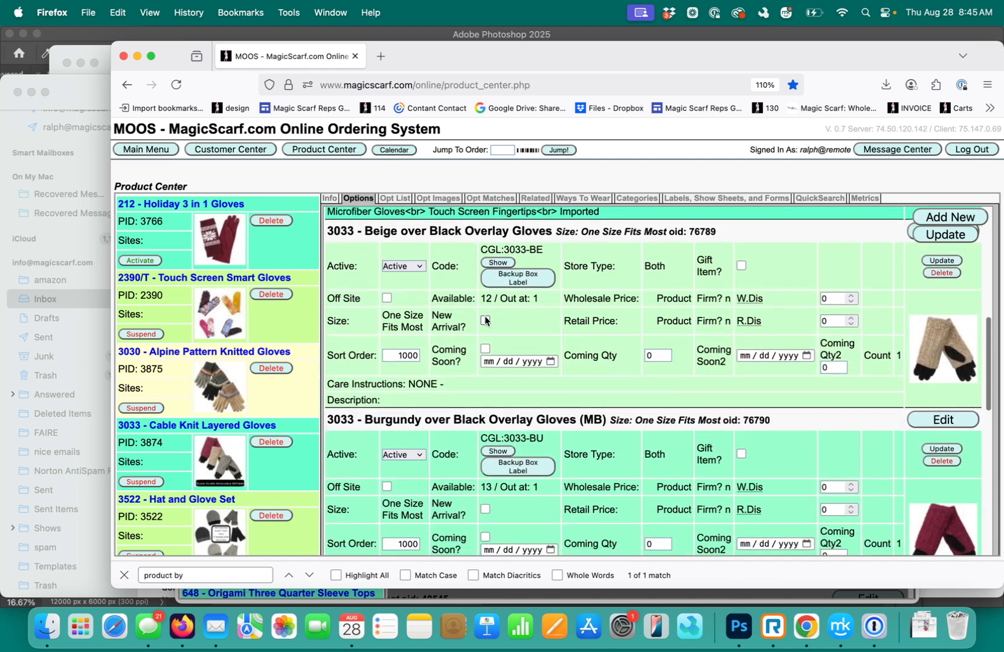
scroll(484, 316, down, 4)
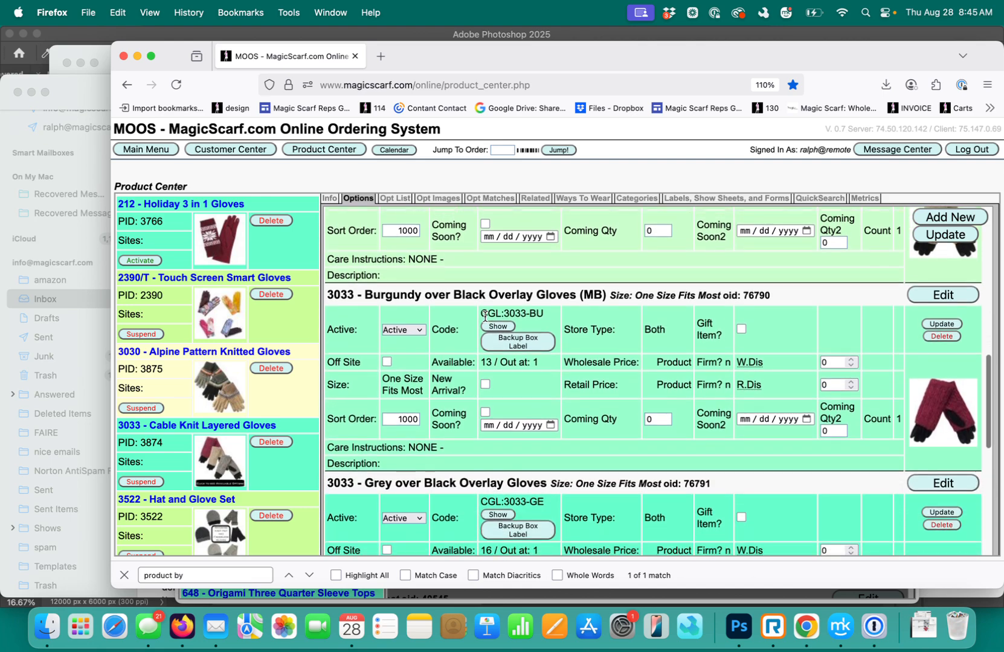
scroll(480, 338, down, 2)
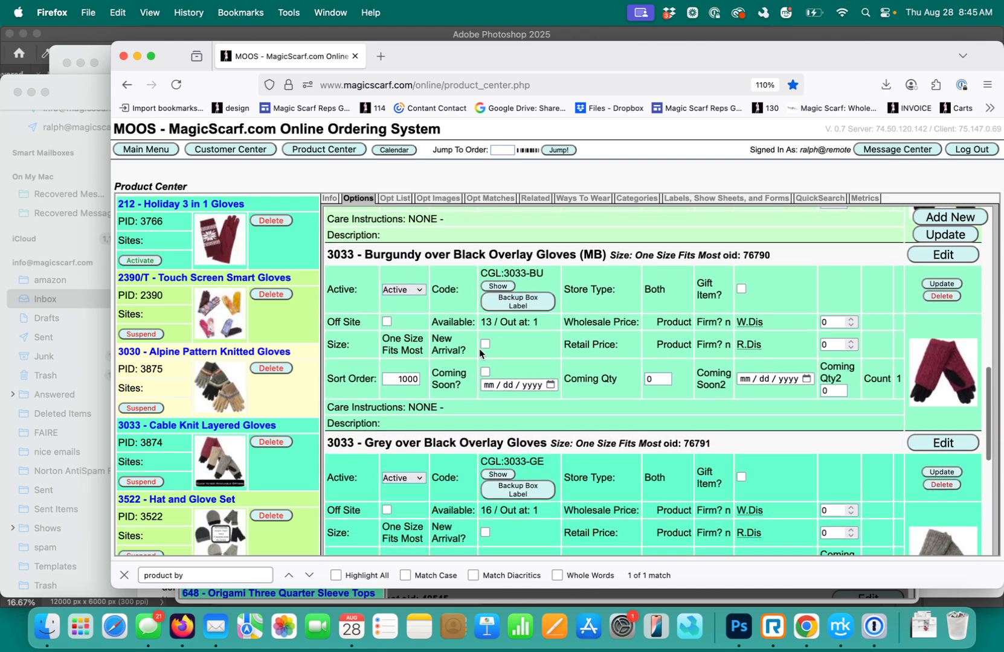
scroll(479, 349, down, 4)
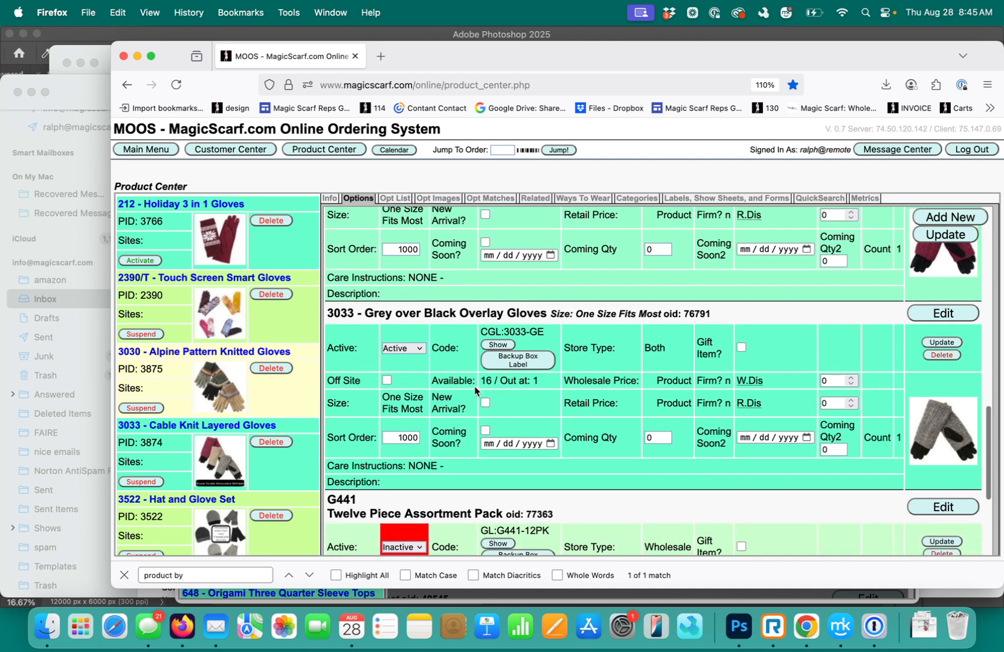
scroll(475, 391, up, 2)
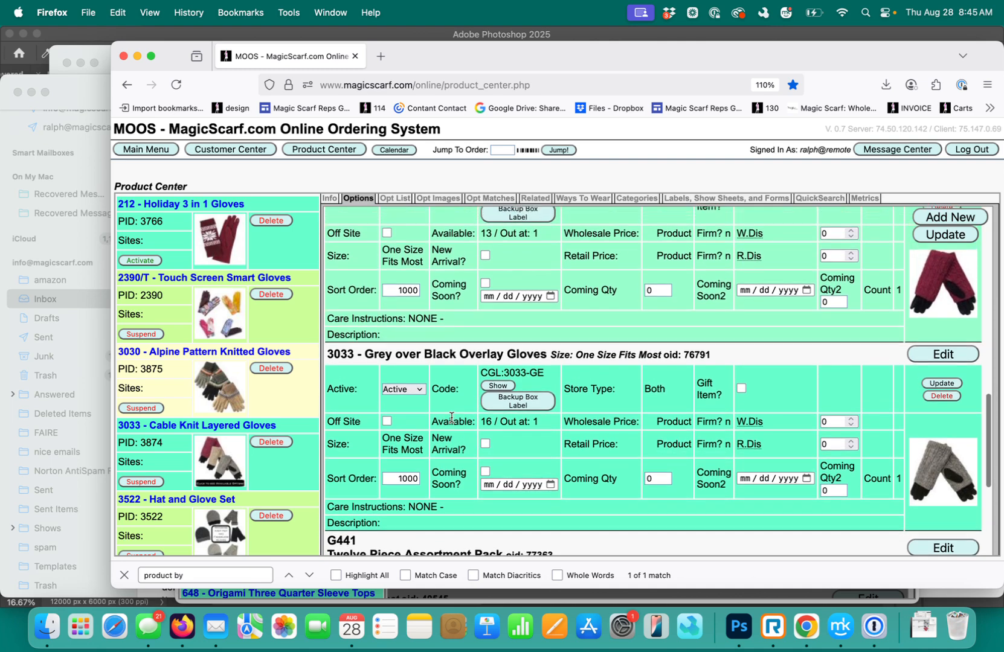
scroll(471, 434, up, 4)
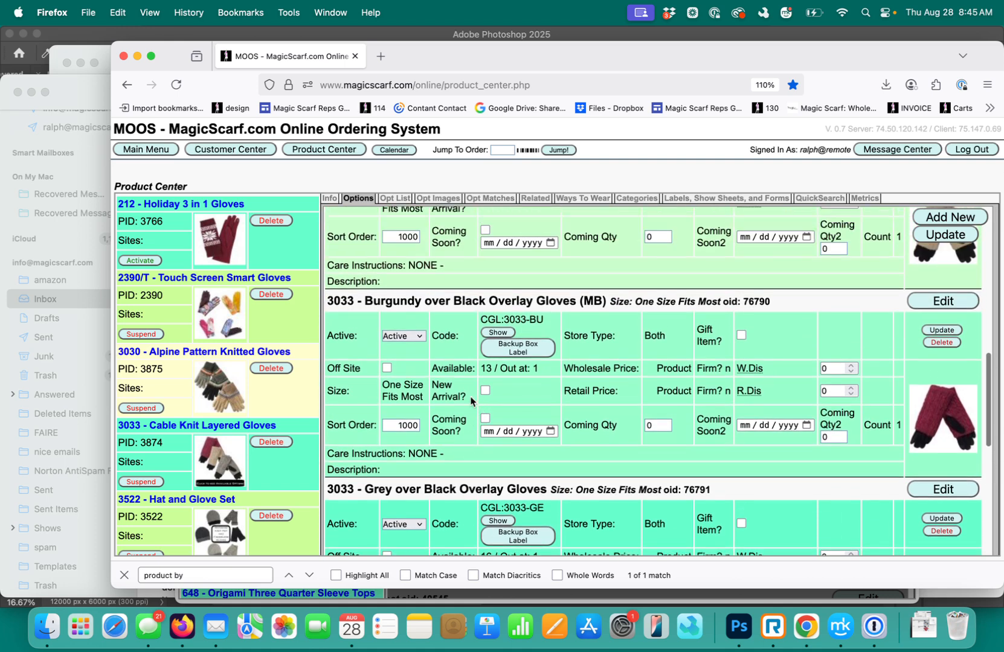
scroll(483, 413, down, 1)
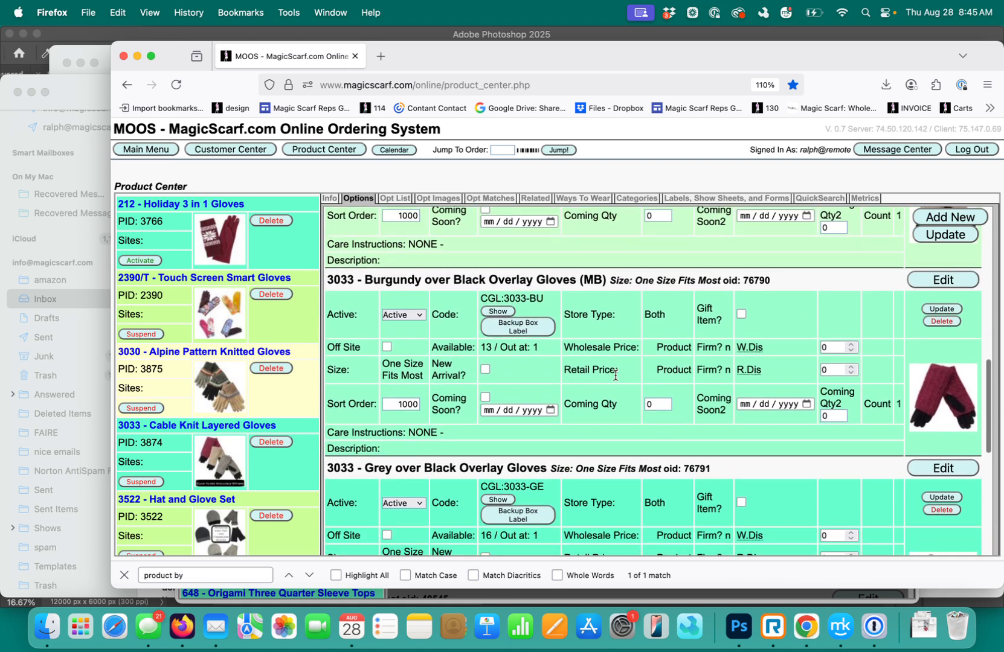
Remove "(MB)" from the name of the 3033 Burgundy over Black Overlay Gloves option, save the option and close its editor
scroll(616, 380, up, 1)
click(943, 323)
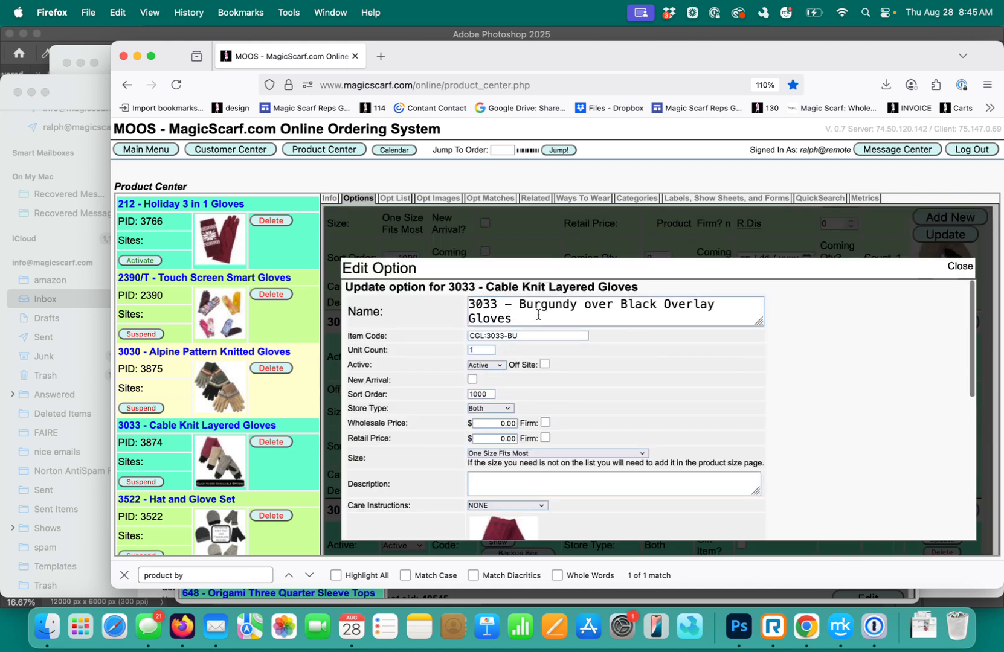
scroll(536, 315, down, 1)
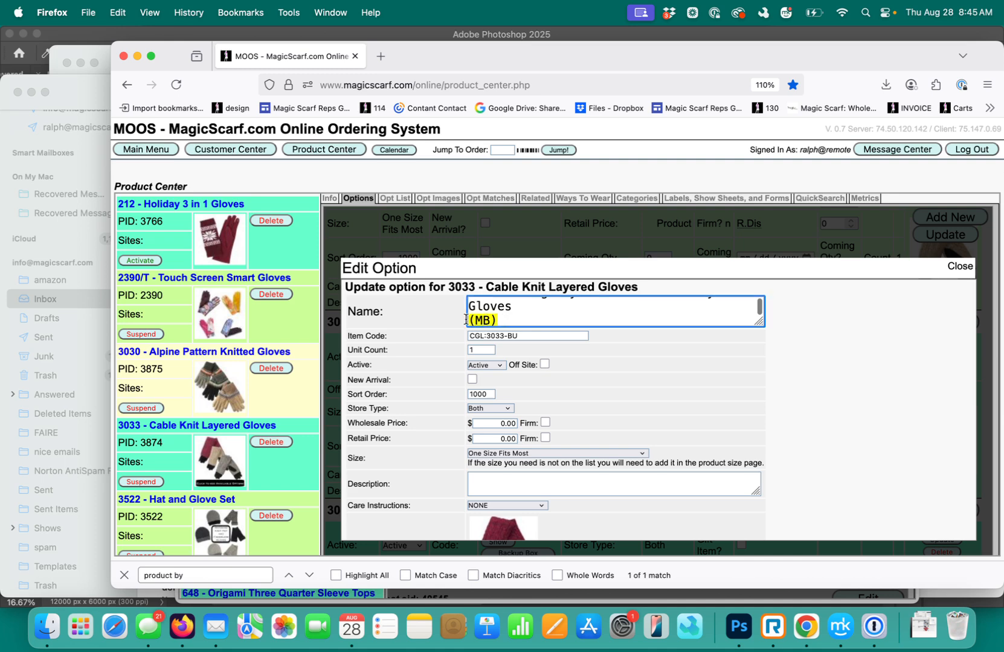
scroll(468, 356, down, 5)
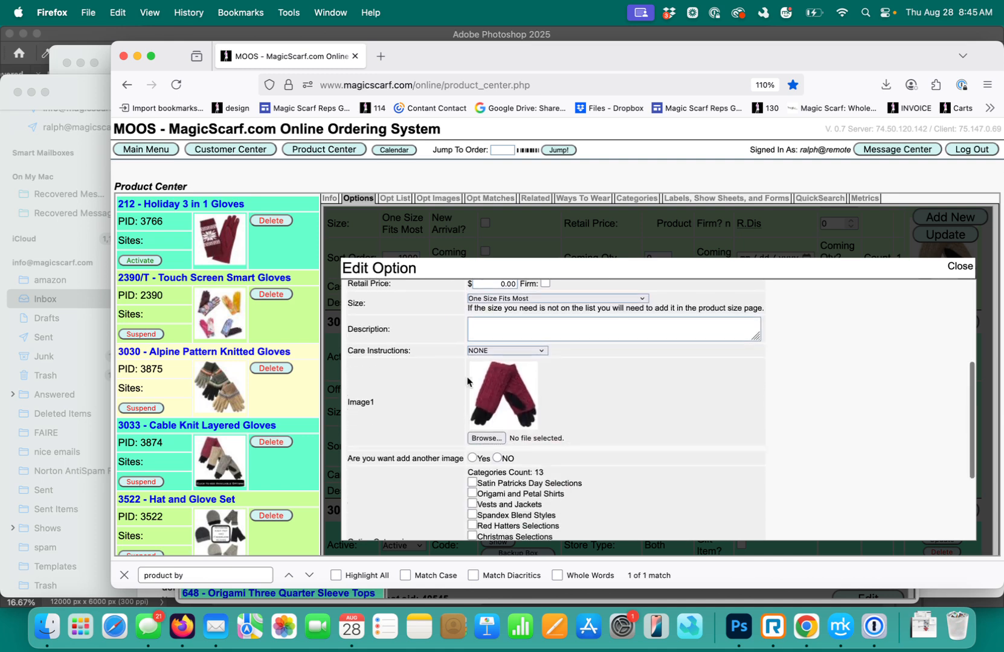
scroll(472, 391, down, 4)
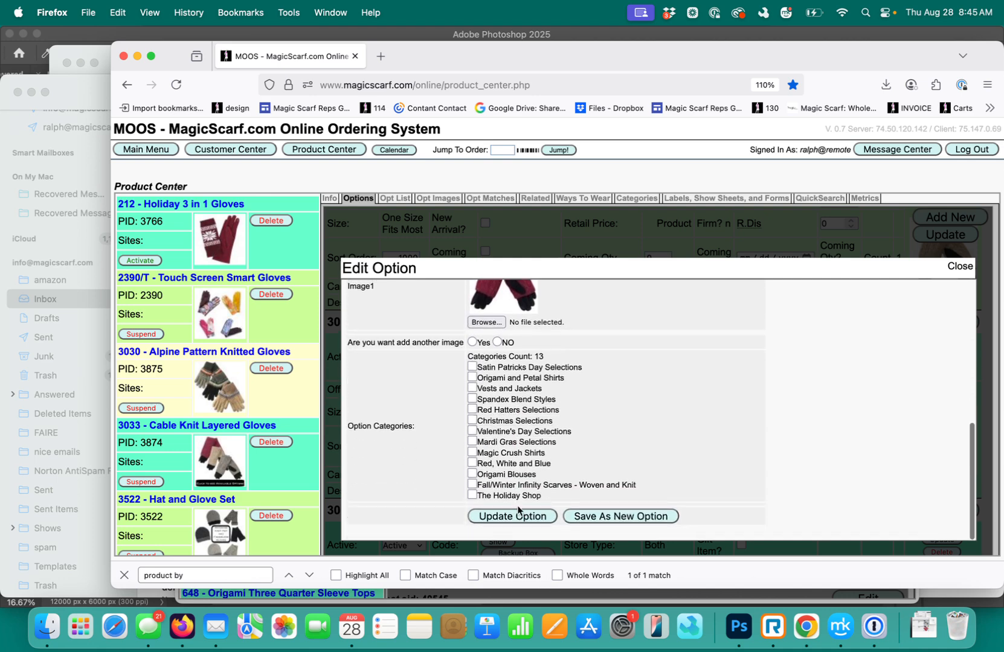
click(512, 517)
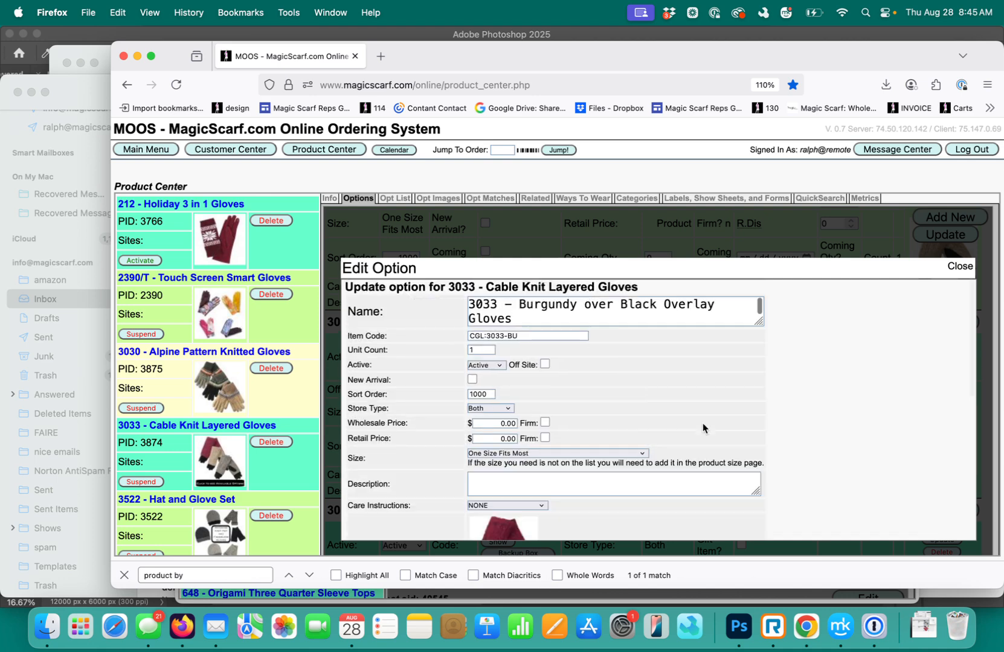
click(960, 266)
Reopen the burgundy option to check its name, close it unchanged, and refresh the options list to verify the listed name
scroll(807, 366, up, 4)
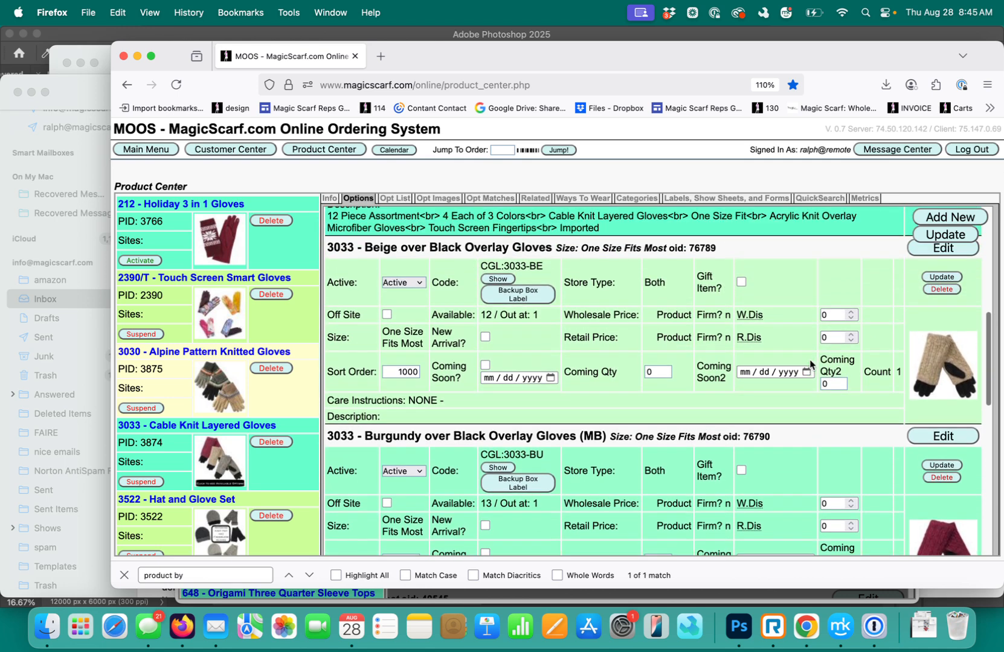
scroll(821, 364, up, 1)
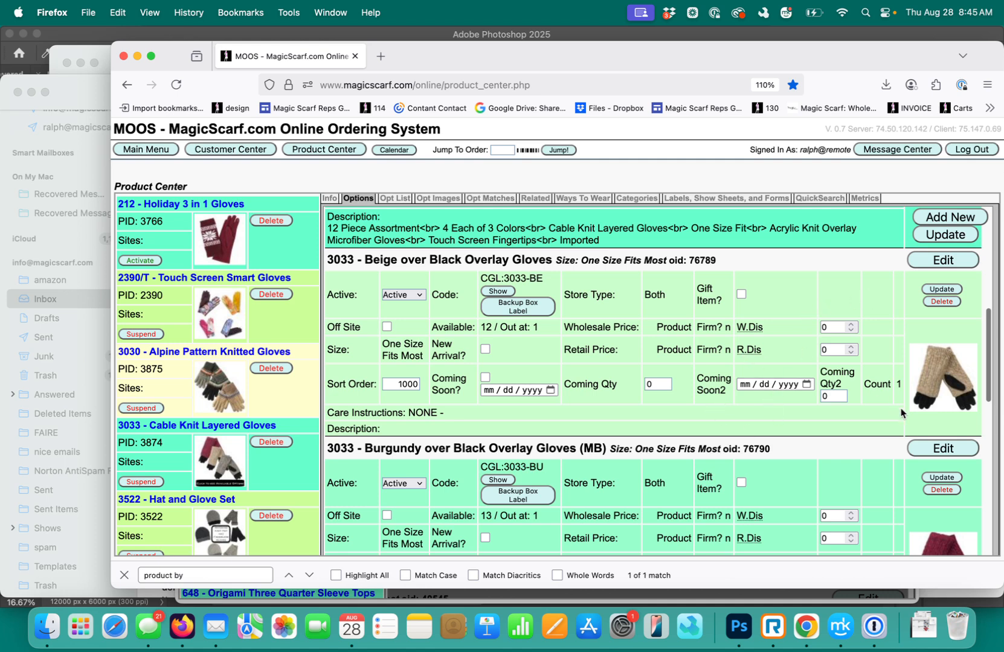
click(933, 449)
scroll(689, 424, down, 2)
scroll(626, 409, up, 1)
scroll(626, 409, up, 1)
scroll(535, 317, down, 1)
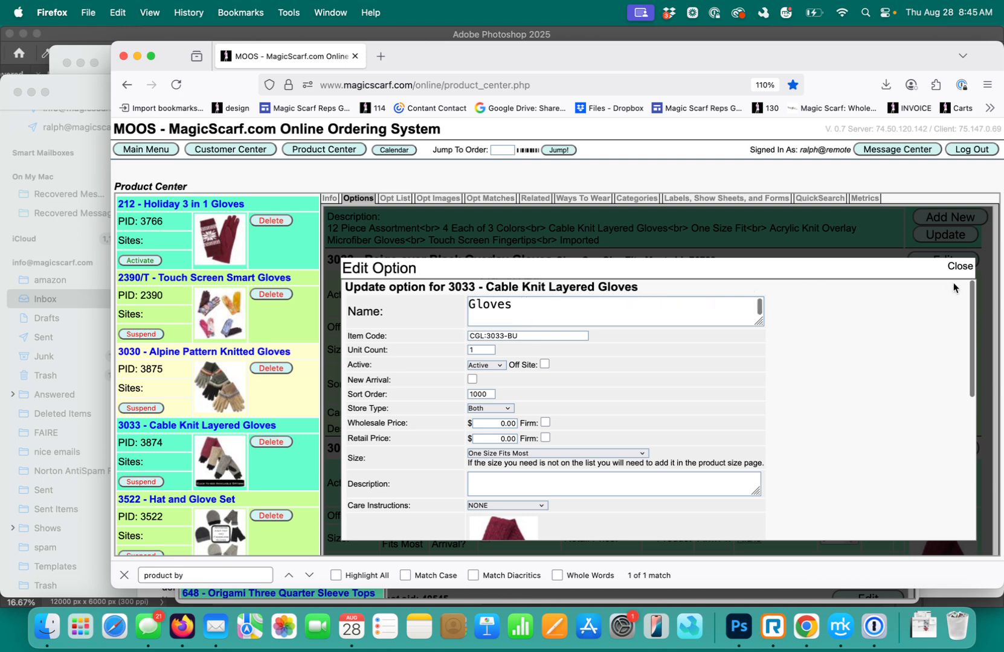
click(959, 267)
click(946, 235)
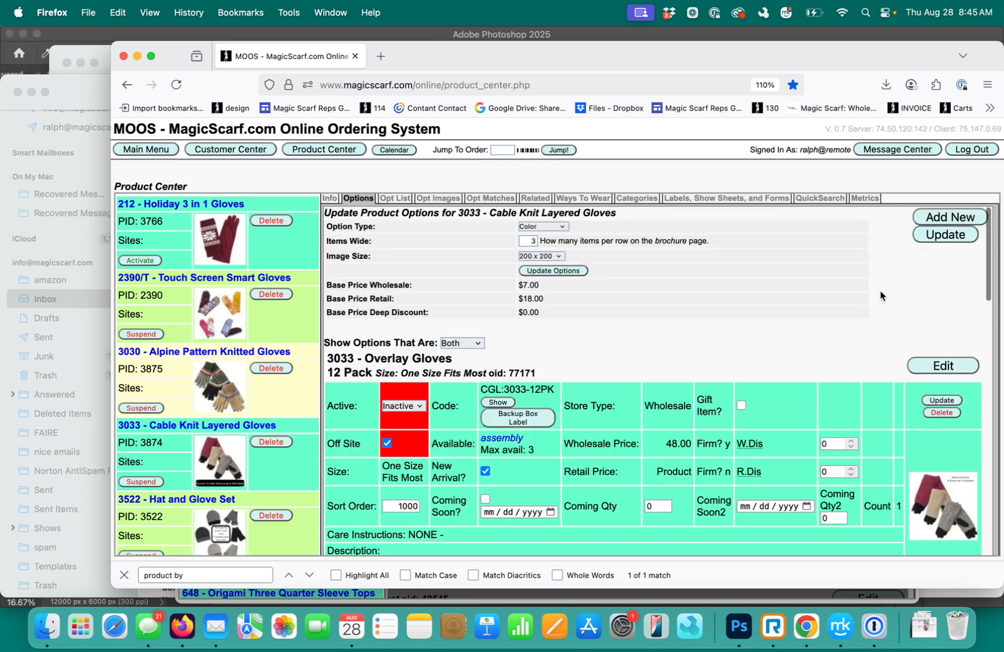
scroll(818, 363, down, 5)
scroll(819, 362, down, 5)
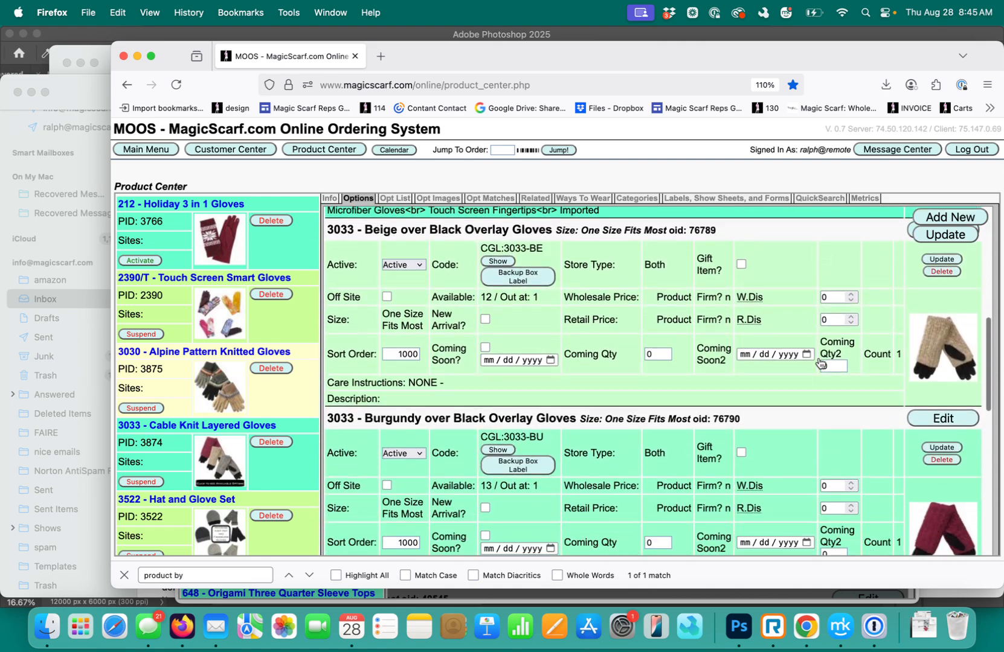
scroll(819, 361, up, 3)
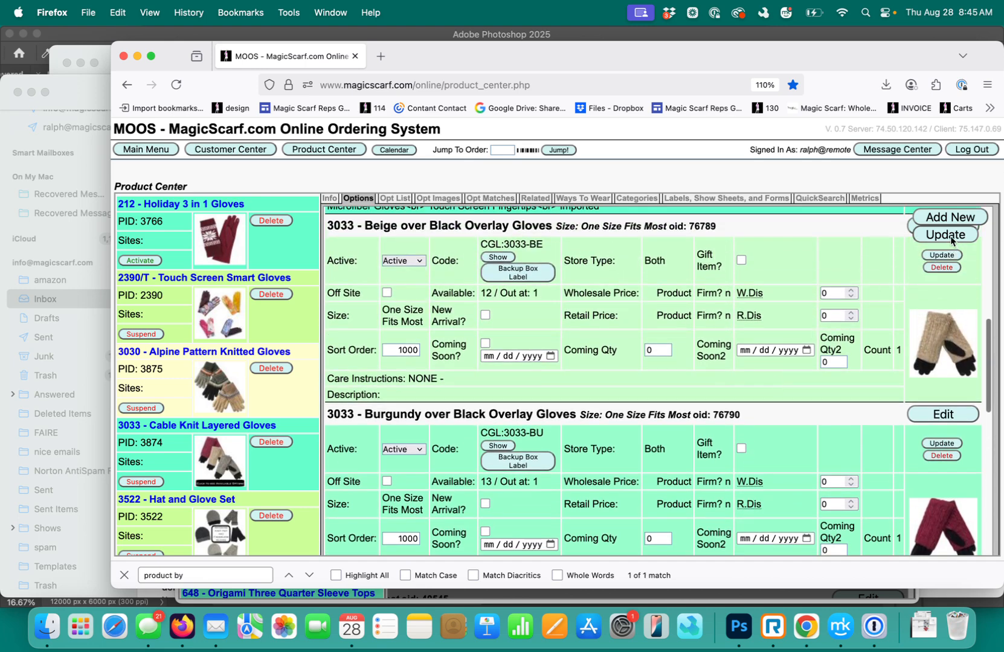
Refresh the product options and examine the status and availability of the 12 Pack and single-color gloves
click(951, 238)
scroll(697, 400, down, 3)
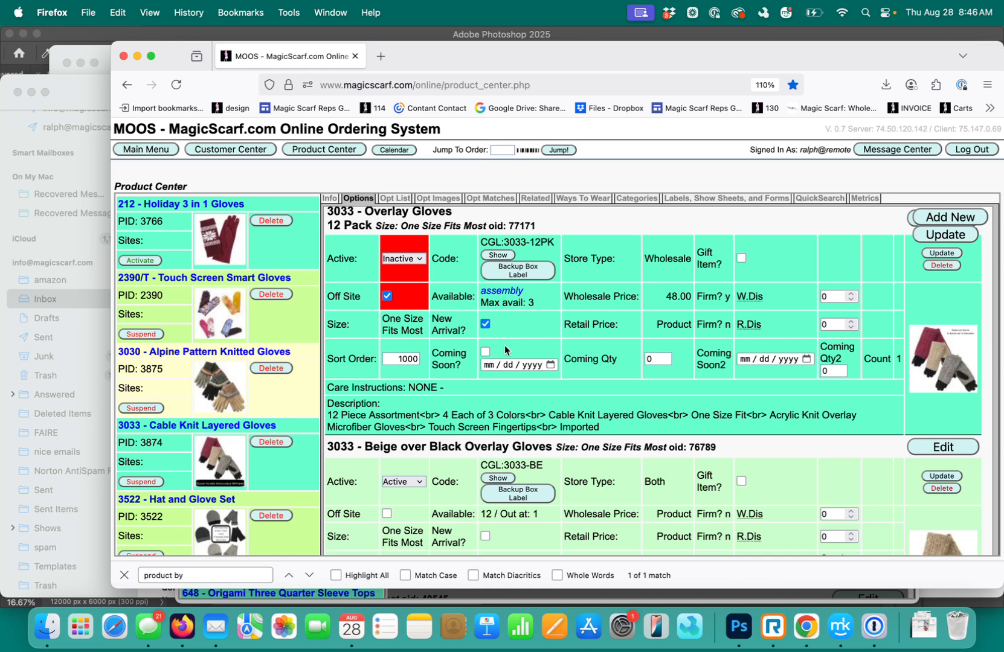
scroll(500, 356, down, 6)
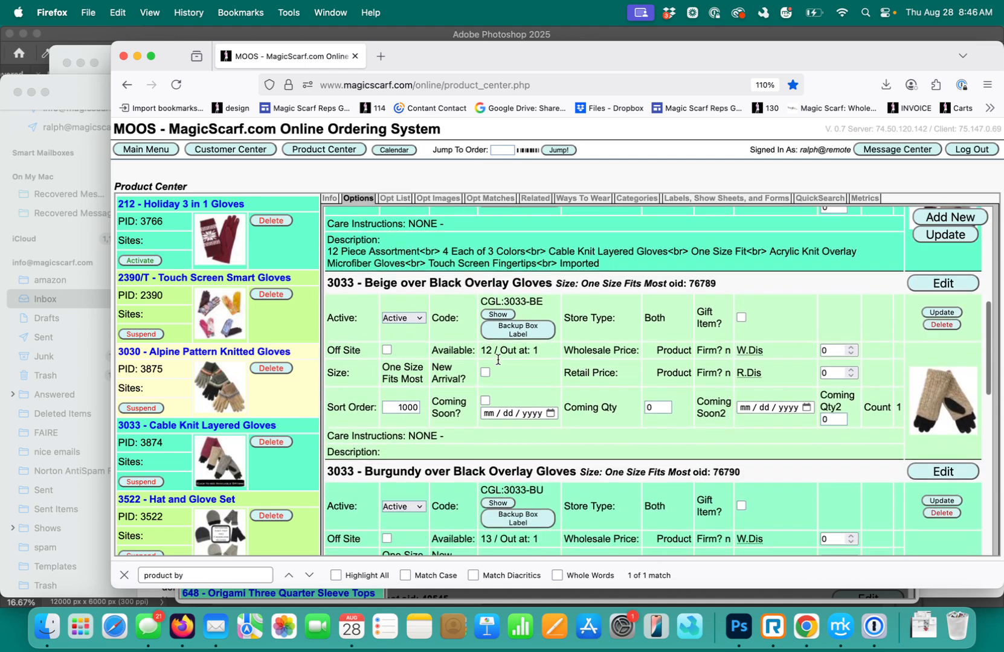
scroll(498, 360, down, 3)
scroll(498, 360, up, 8)
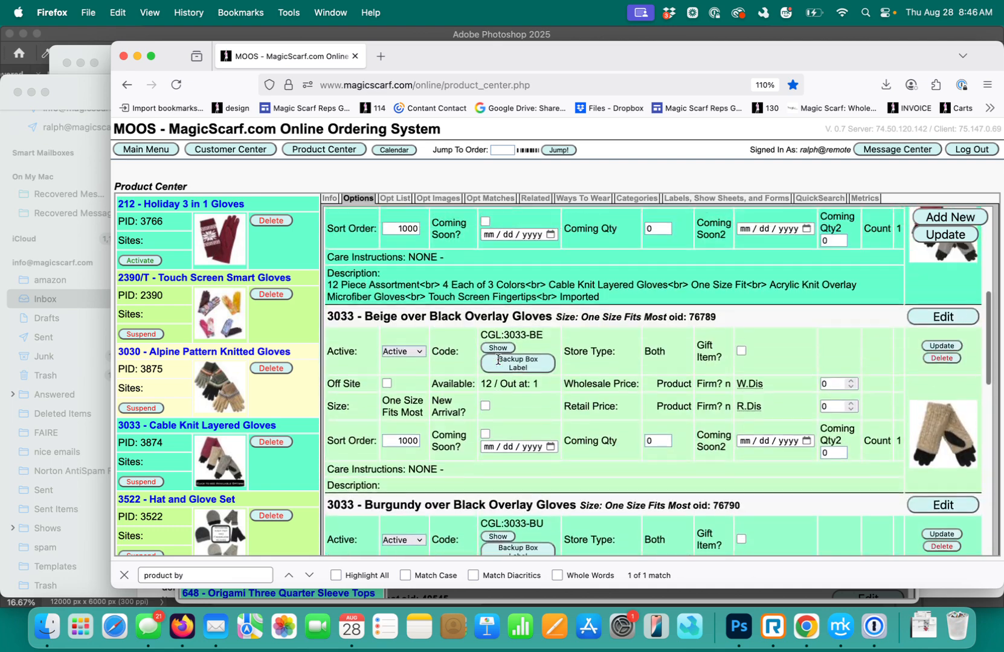
scroll(498, 360, up, 2)
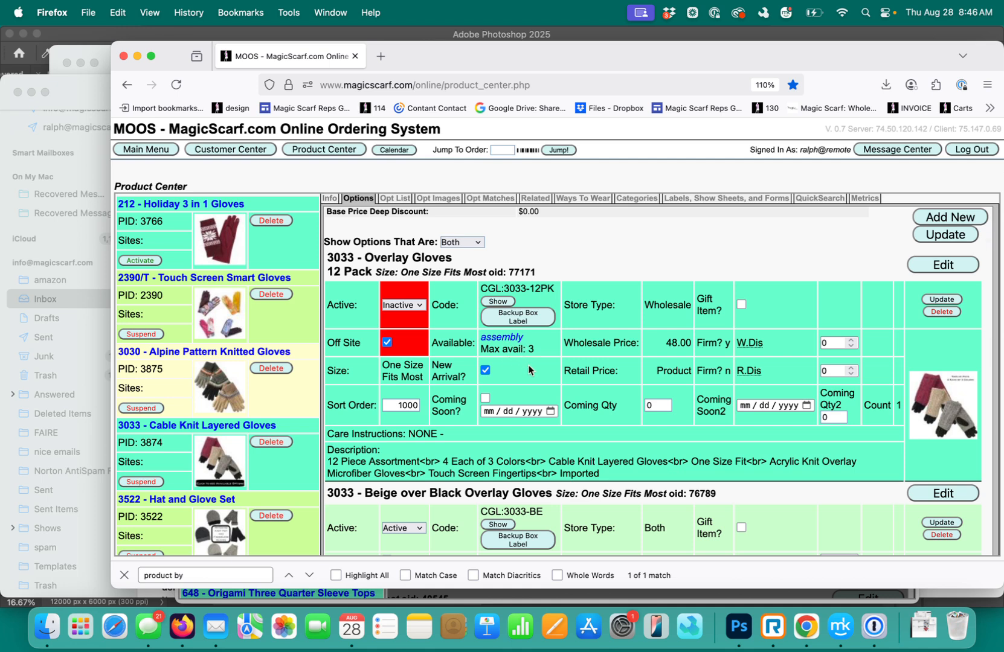
scroll(526, 365, down, 1)
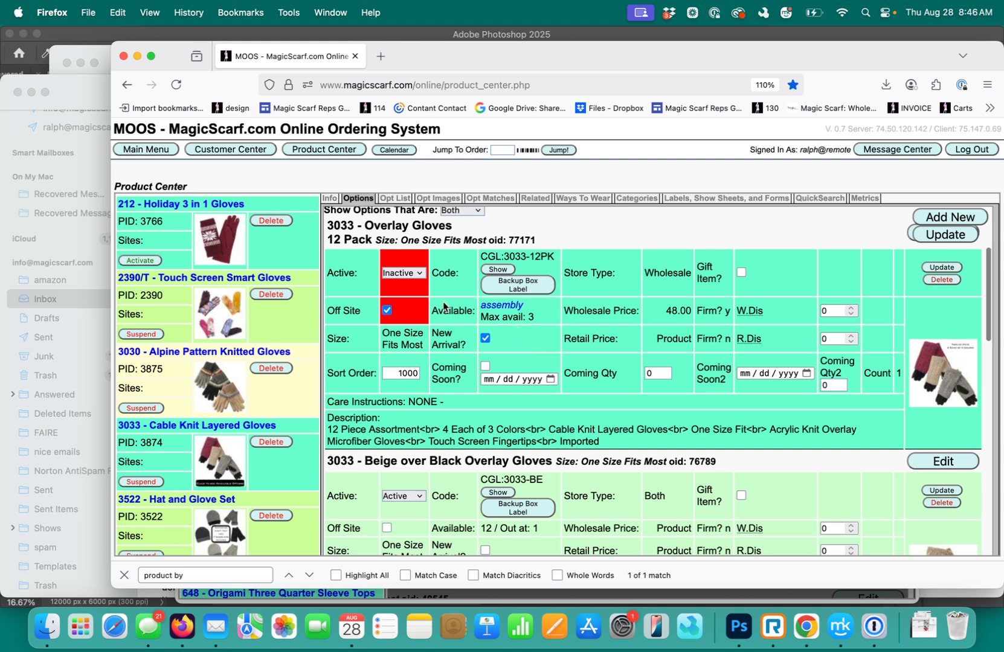
Set the 3033 Overlay Gloves 12 Pack option to Active, clear its Off Site flag and update the option
click(420, 273)
click(401, 261)
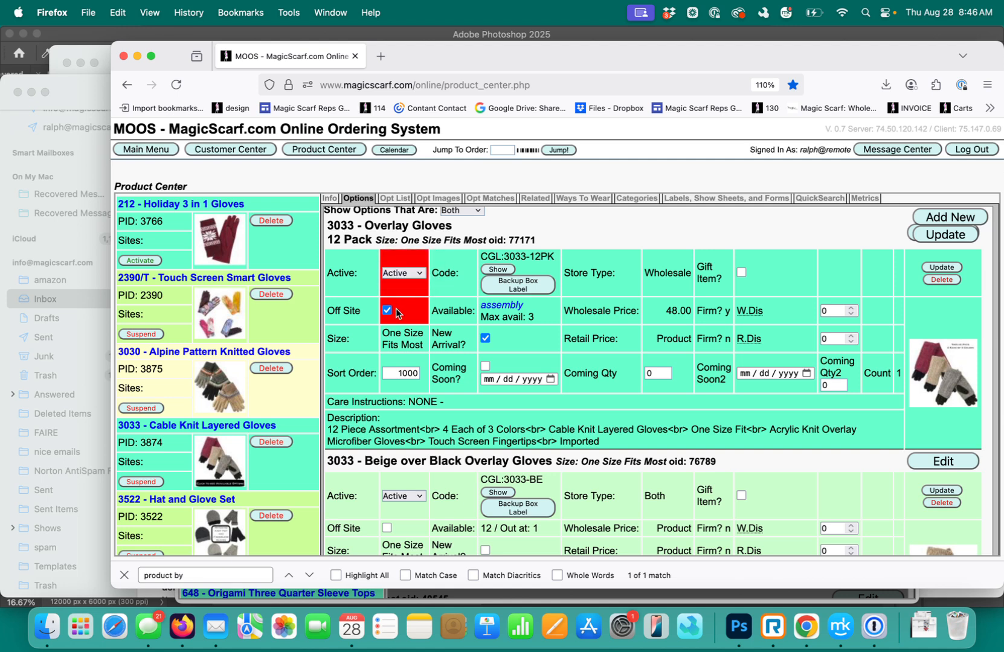
click(940, 269)
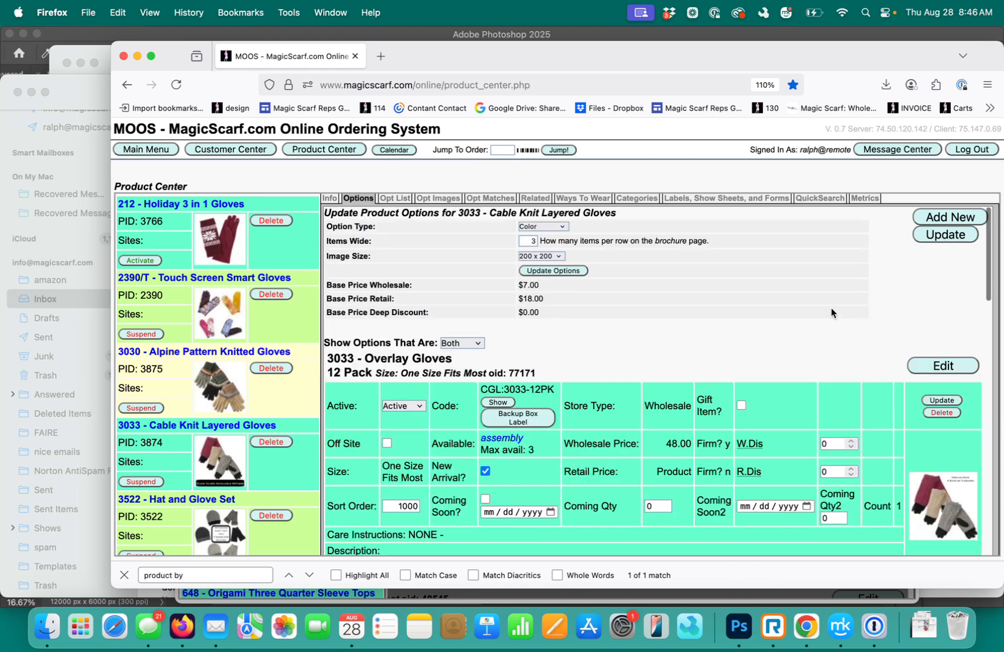
Open the CGL:3033-12PK inventory record, check its composite pieces and website listings, and close it
scroll(833, 308, down, 3)
scroll(832, 309, down, 1)
scroll(762, 358, up, 2)
scroll(631, 417, down, 1)
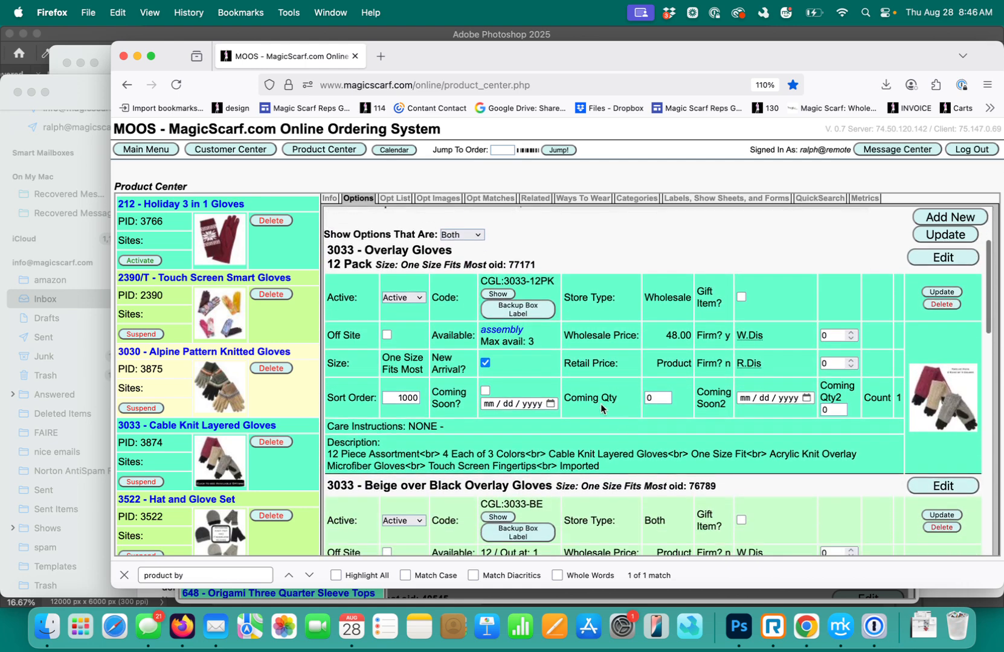
click(498, 293)
scroll(493, 334, down, 5)
scroll(492, 334, down, 10)
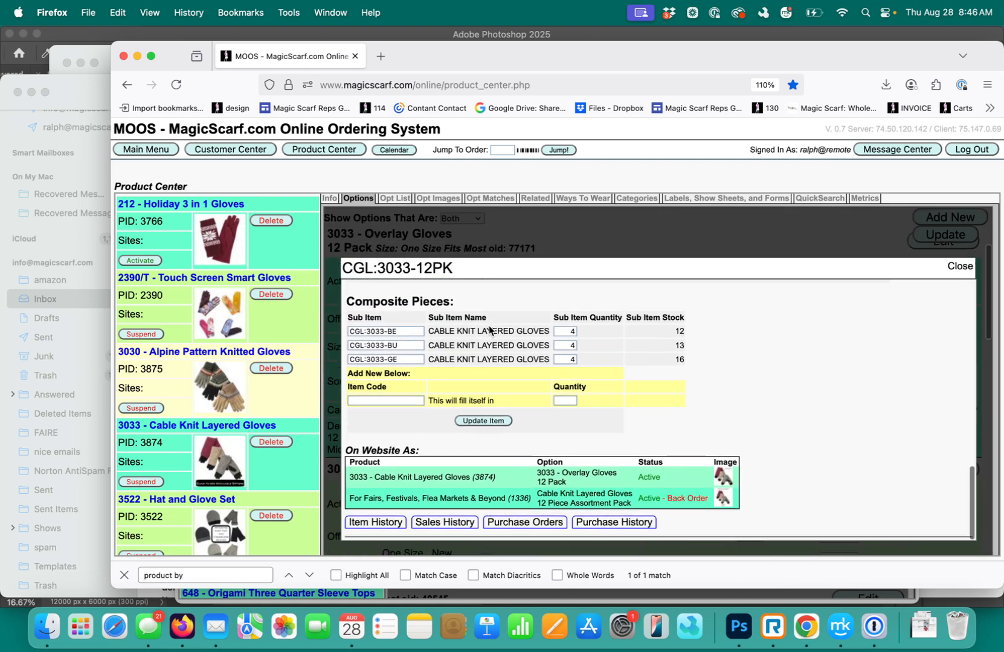
click(961, 267)
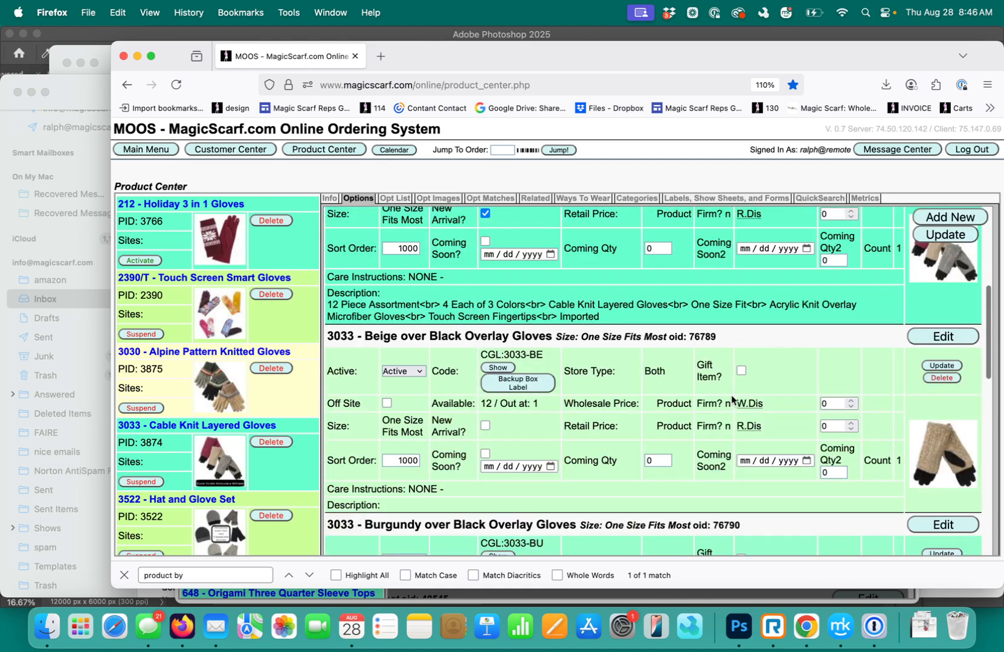
Open the CGL:3033-BE inventory record, check which website products use it, and close it
scroll(585, 371, down, 2)
click(498, 343)
scroll(497, 401, down, 5)
scroll(497, 401, down, 10)
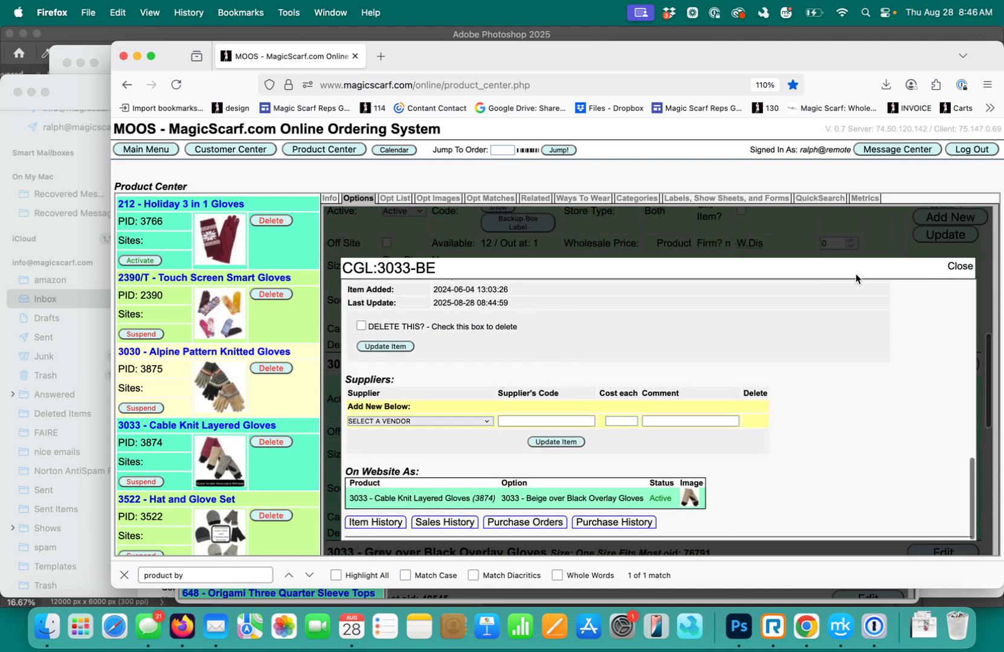
click(963, 273)
Open the CGL:3033-GE inventory record to check its settings, close it, and review the 3033 options back to the 12 Pack
scroll(494, 329, down, 5)
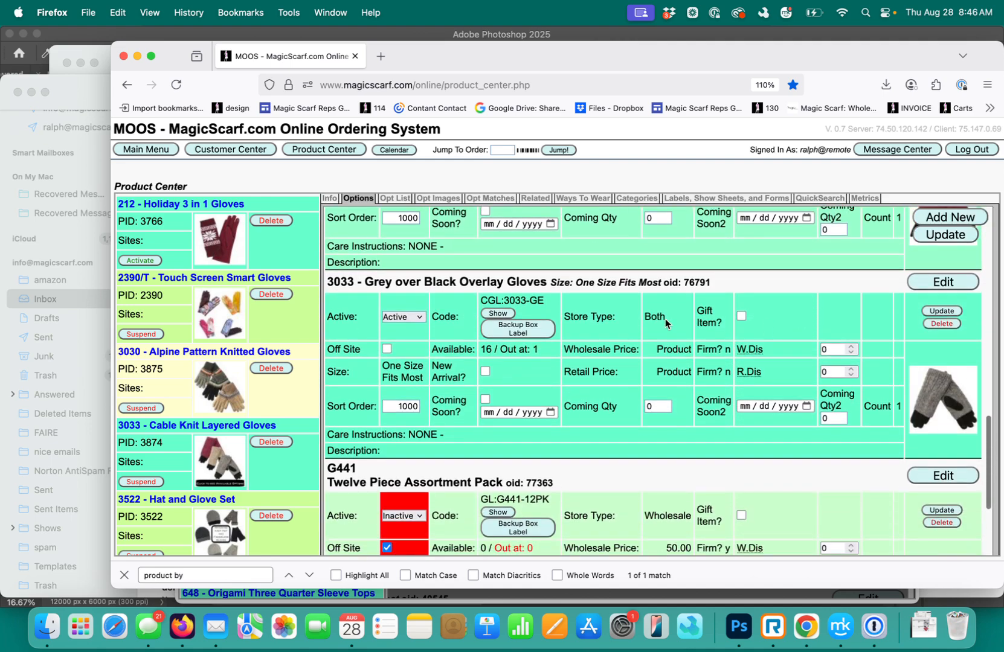
click(494, 315)
scroll(486, 350, down, 10)
scroll(485, 349, up, 10)
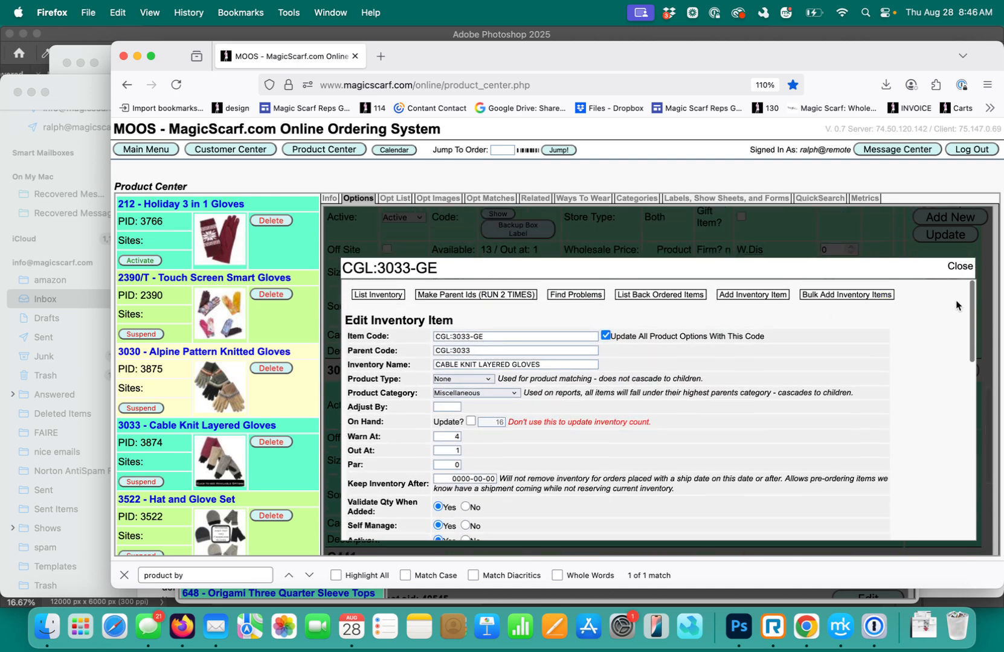
click(959, 267)
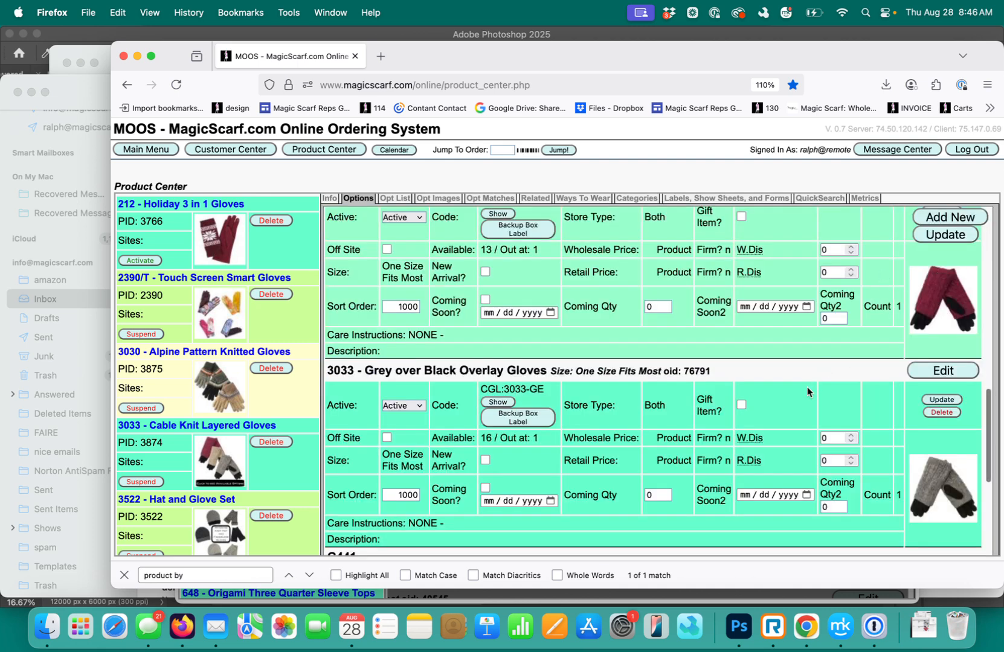
scroll(806, 387, down, 5)
scroll(807, 386, up, 7)
scroll(791, 404, up, 8)
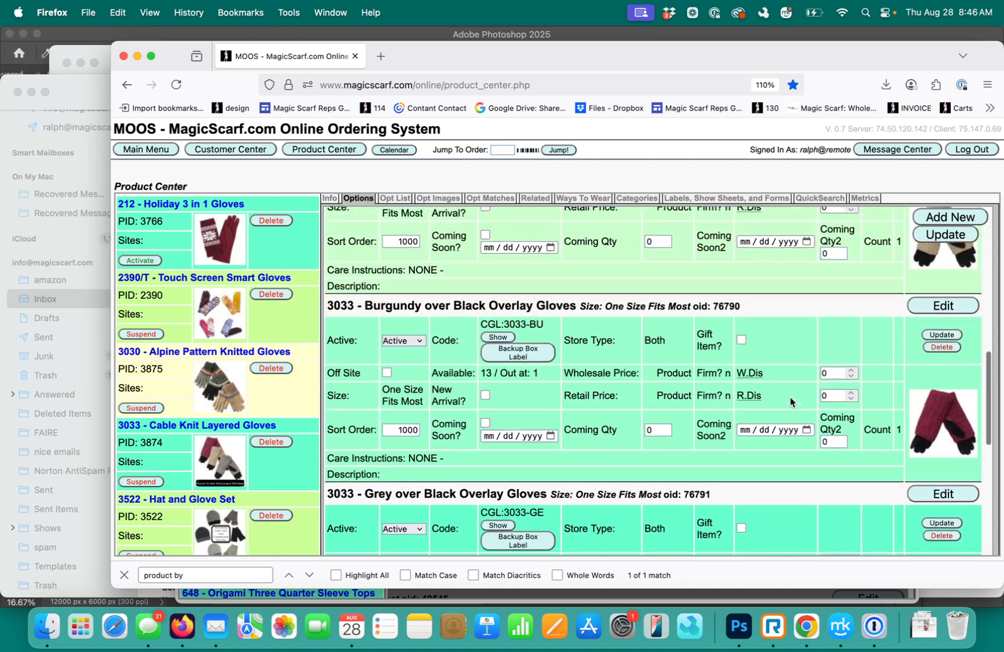
scroll(754, 432, up, 2)
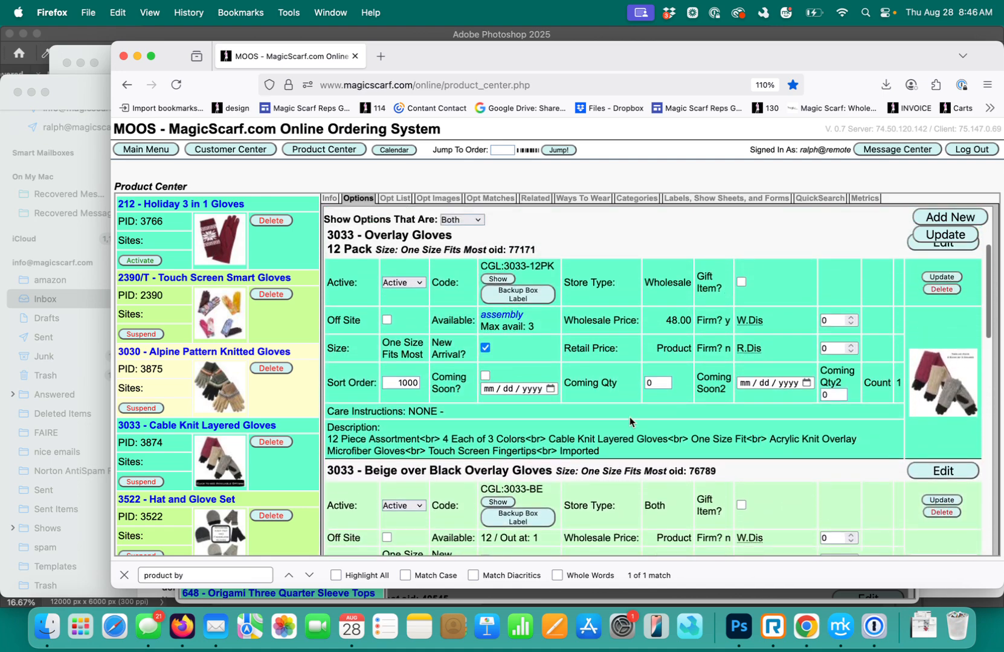